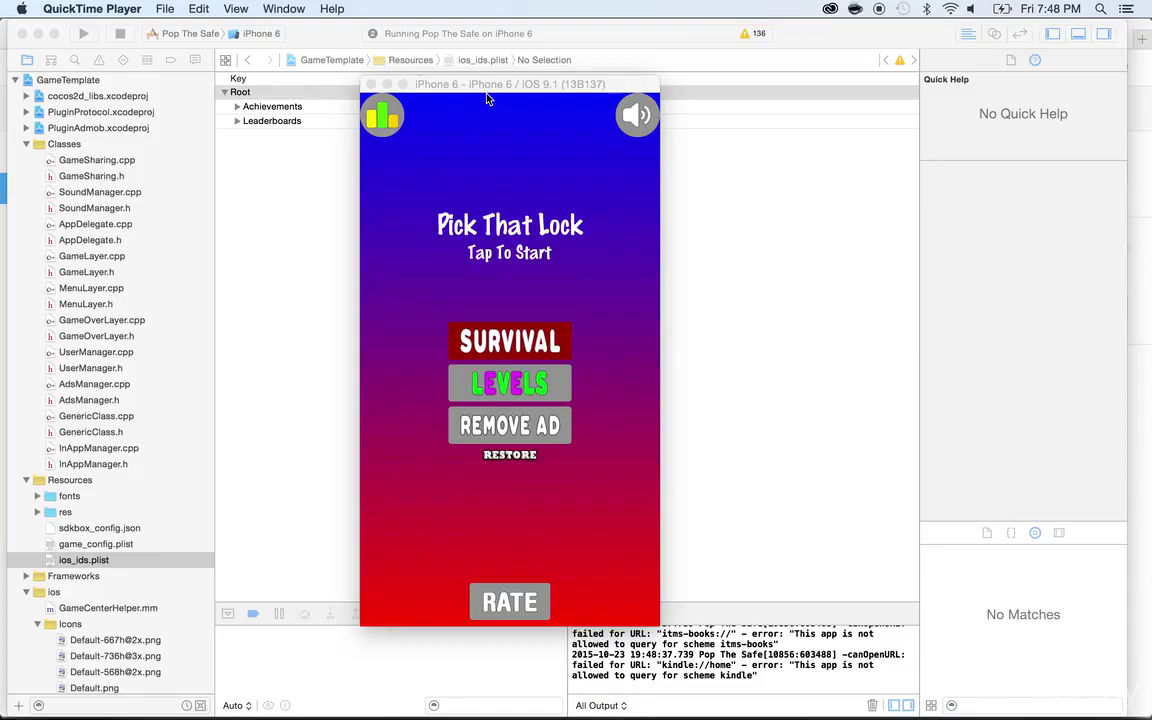
Bring the iOS Simulator running Pick That Lock on the iPhone 6 to the front.
{"action": "left_click", "coordinate": [491, 97]}
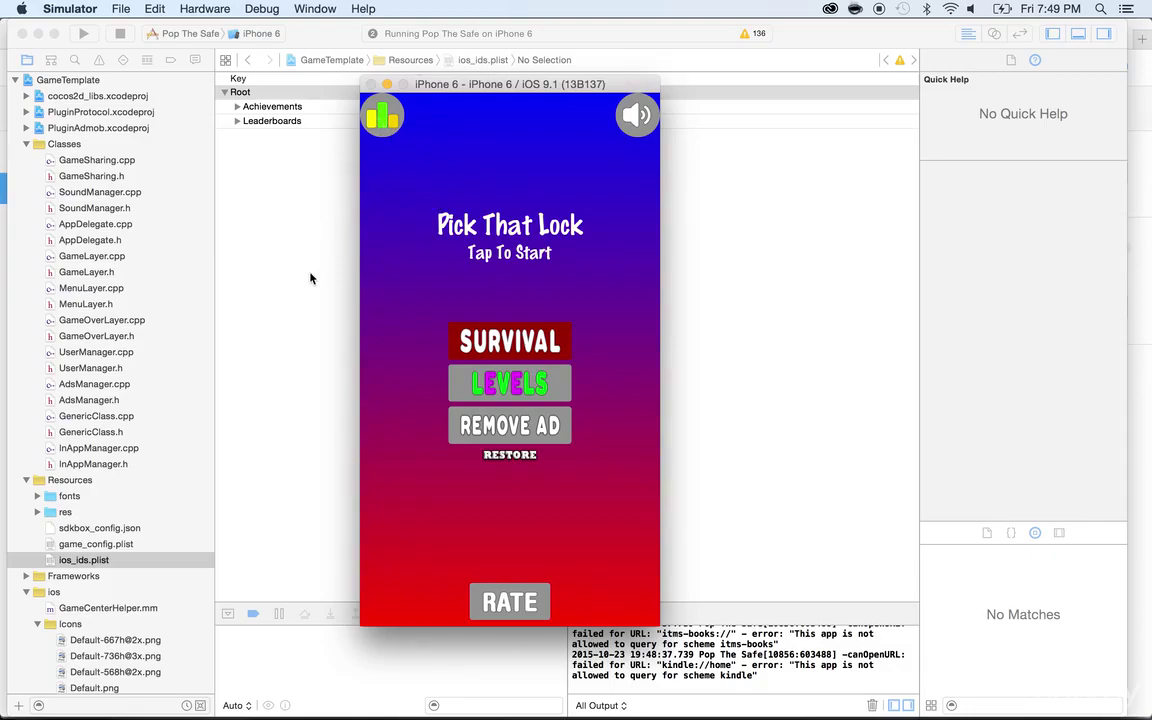
In Xcode, select ios_ids.plist and expand Leaderboards to review the Item 0 and Item 1 placeholder IDs.
{"action": "left_click", "coordinate": [238, 384]}
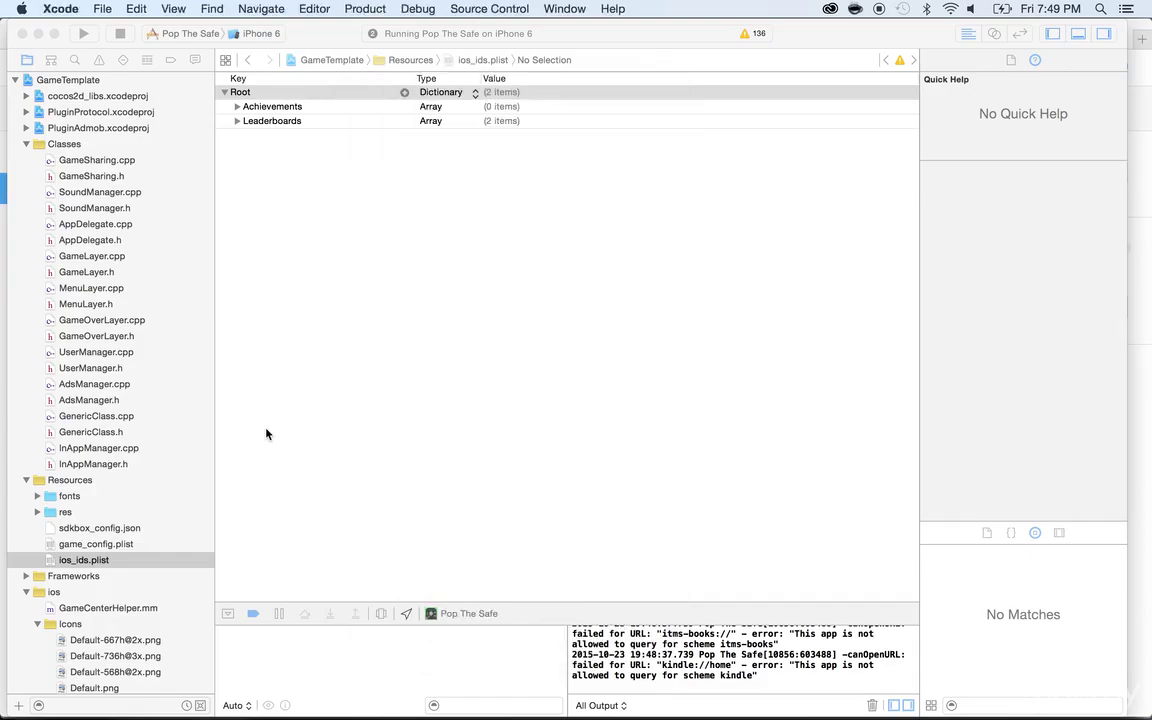
{"action": "left_click", "coordinate": [77, 560]}
{"action": "left_click", "coordinate": [62, 557]}
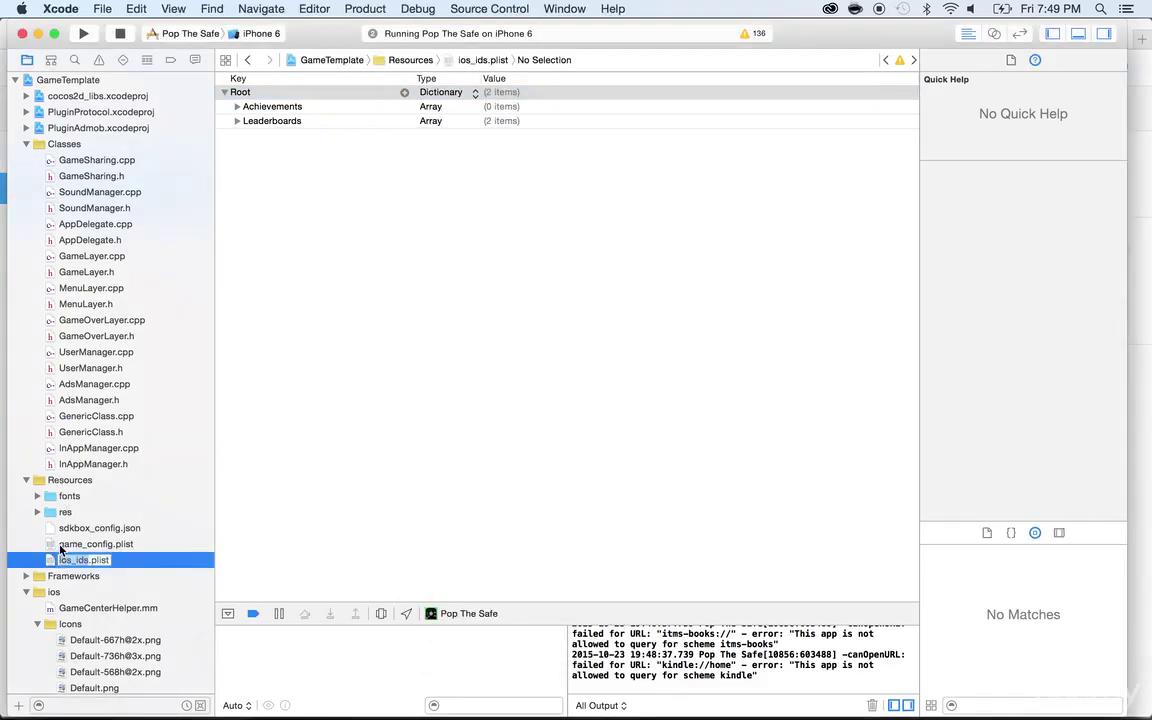
{"action": "key", "text": "Escape"}
{"action": "left_click", "coordinate": [237, 121]}
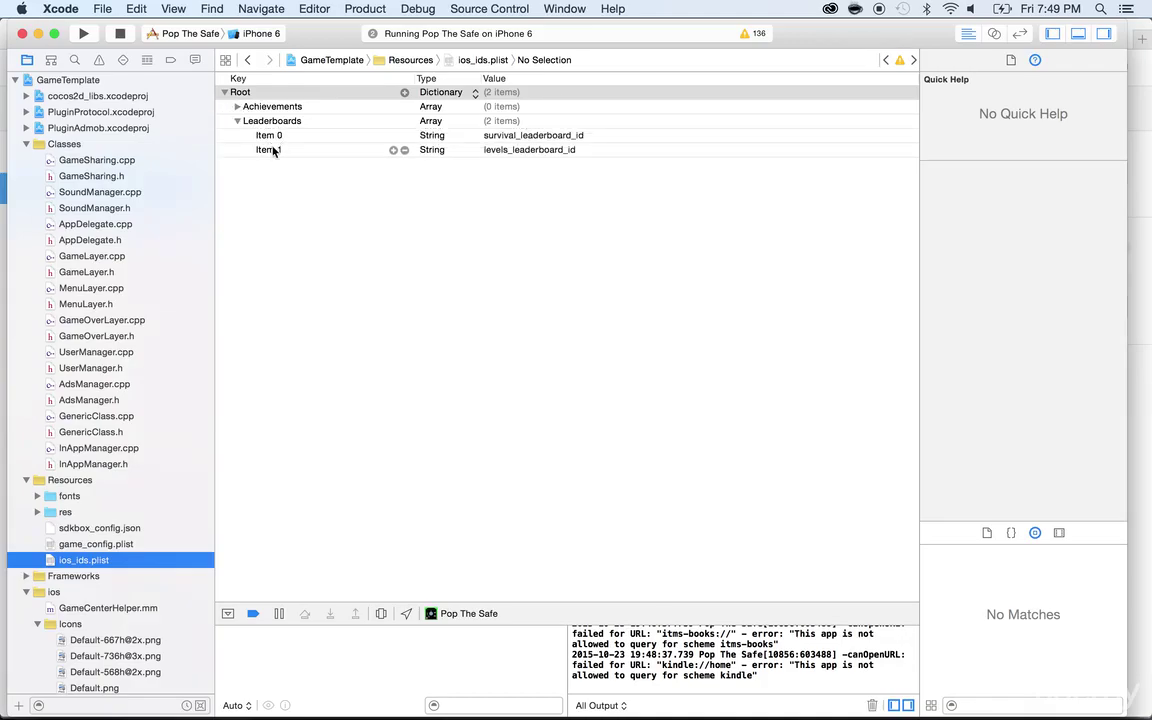
{"action": "left_click", "coordinate": [521, 155]}
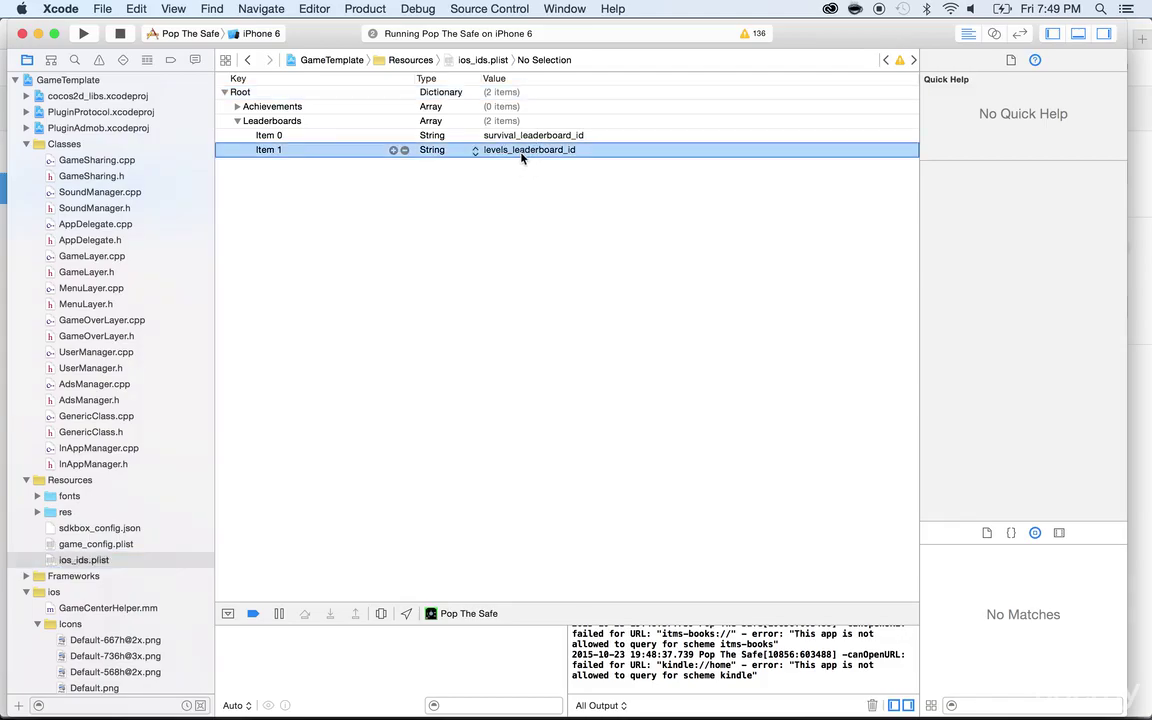
{"action": "left_click", "coordinate": [510, 137]}
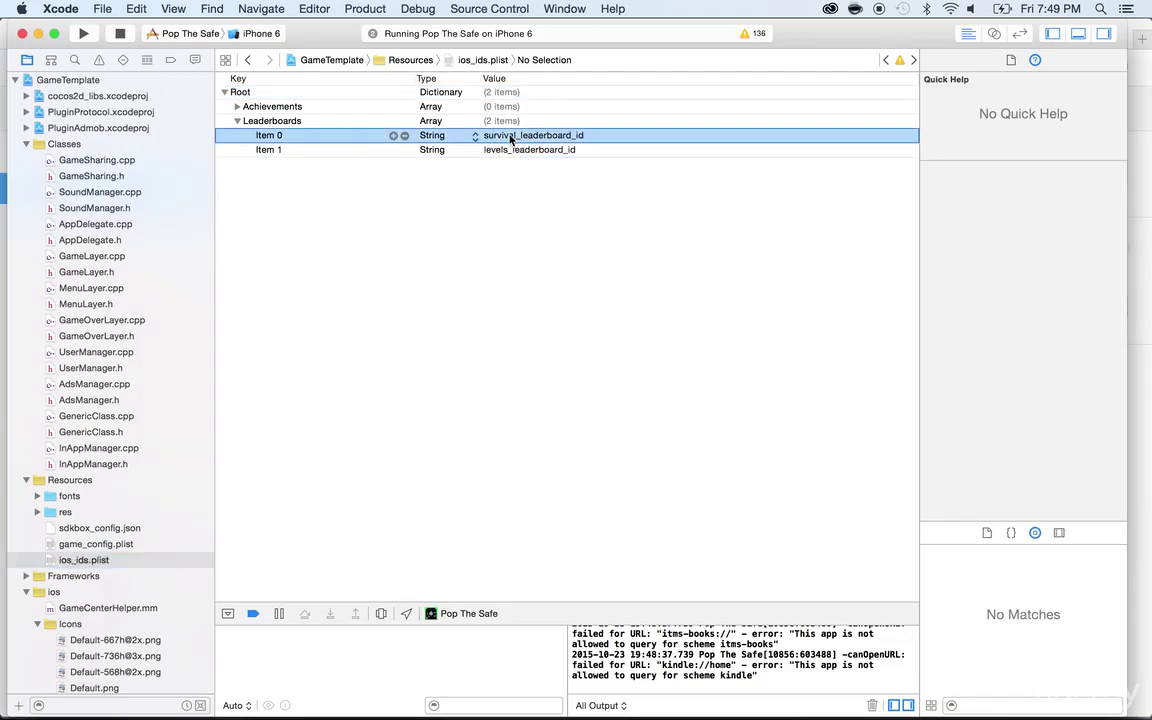
{"action": "left_click", "coordinate": [489, 150]}
Switch over to Safari's iTunes Connect App Information page for Pick That Lock.
{"action": "key", "text": "super+Tab"}
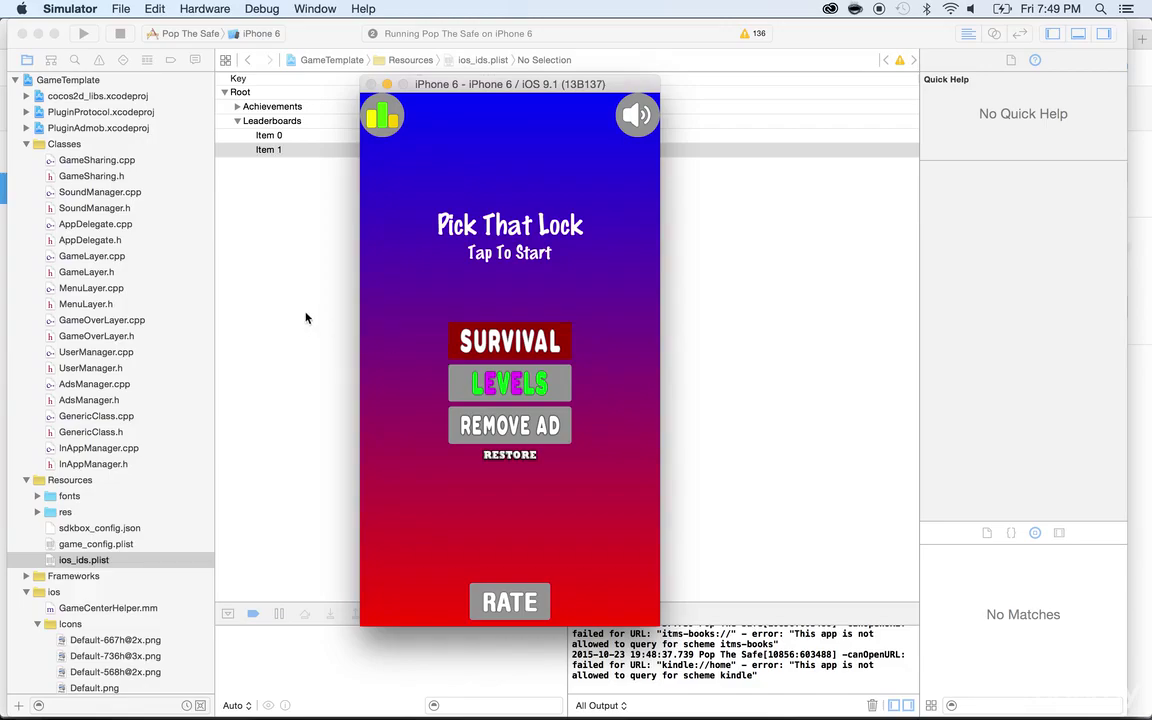
{"action": "key", "text": "super+Tab"}
{"action": "key", "text": "Tab"}
{"action": "key", "text": "Tab"}
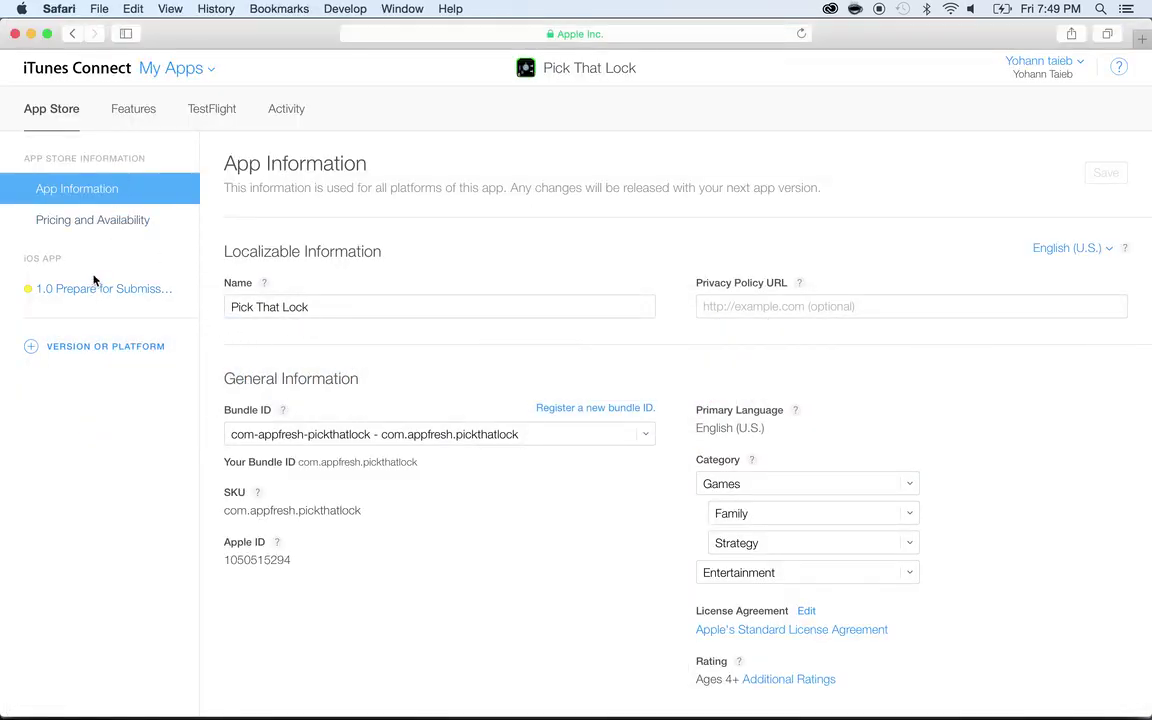
Go to Features > Game Center and start adding a new leaderboard.
{"action": "left_click", "coordinate": [123, 110]}
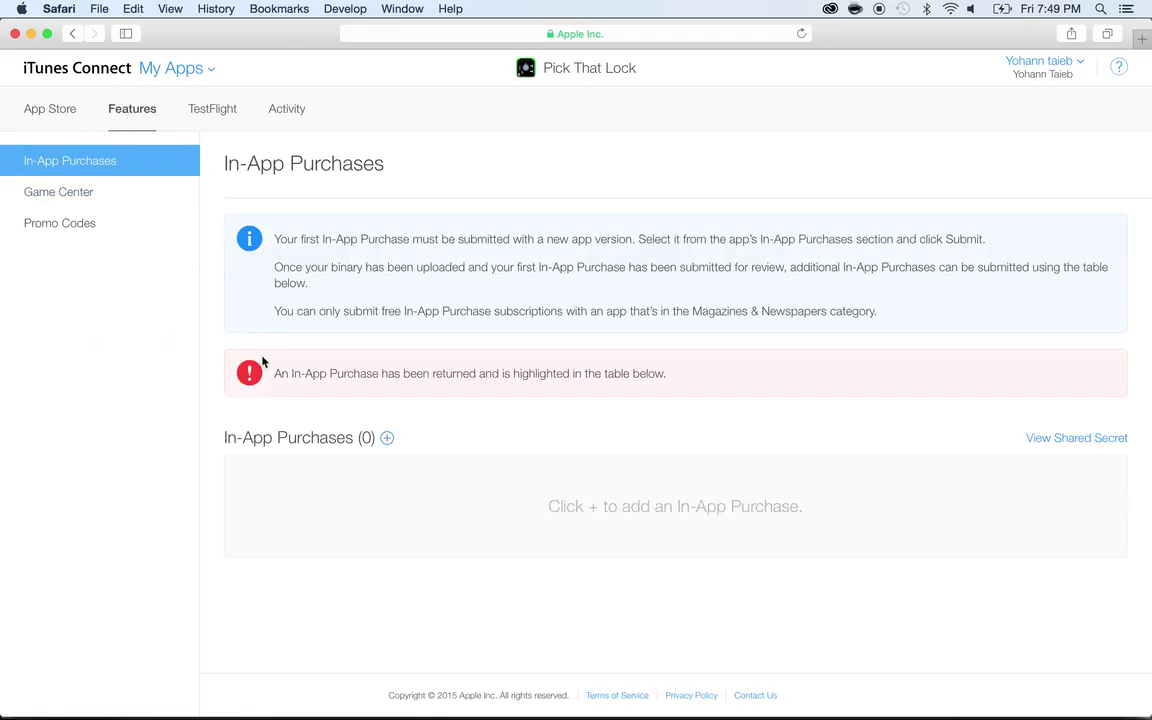
{"action": "left_click", "coordinate": [84, 199]}
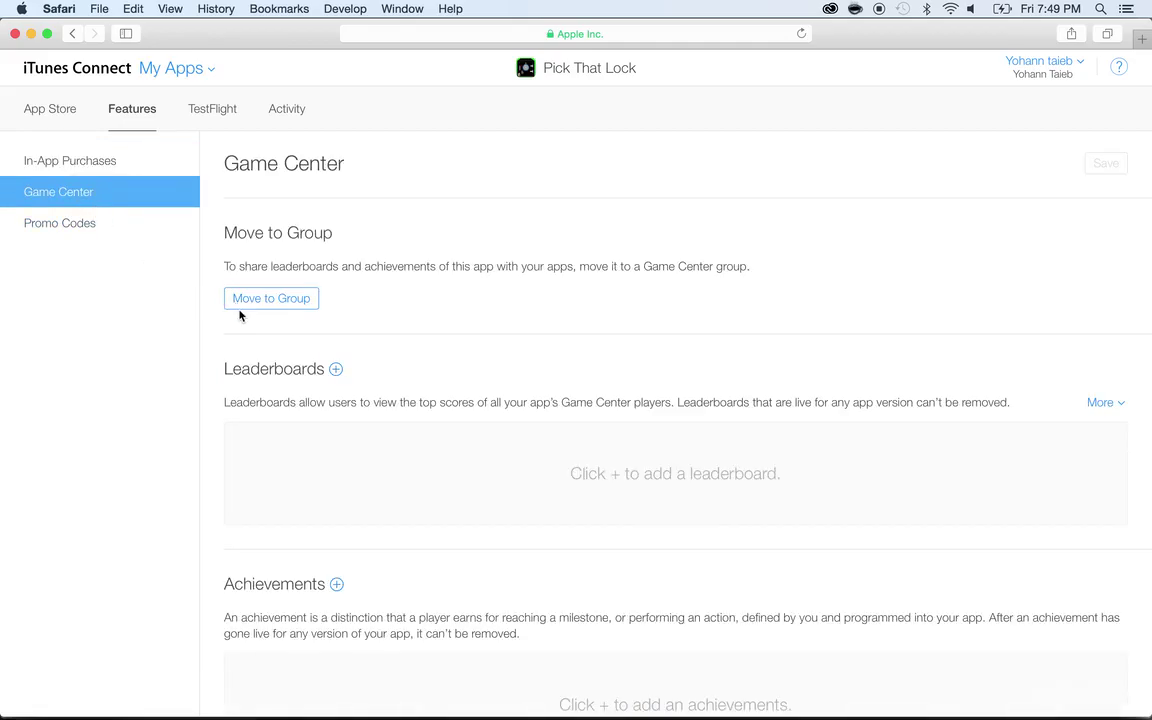
{"action": "left_click", "coordinate": [336, 372]}
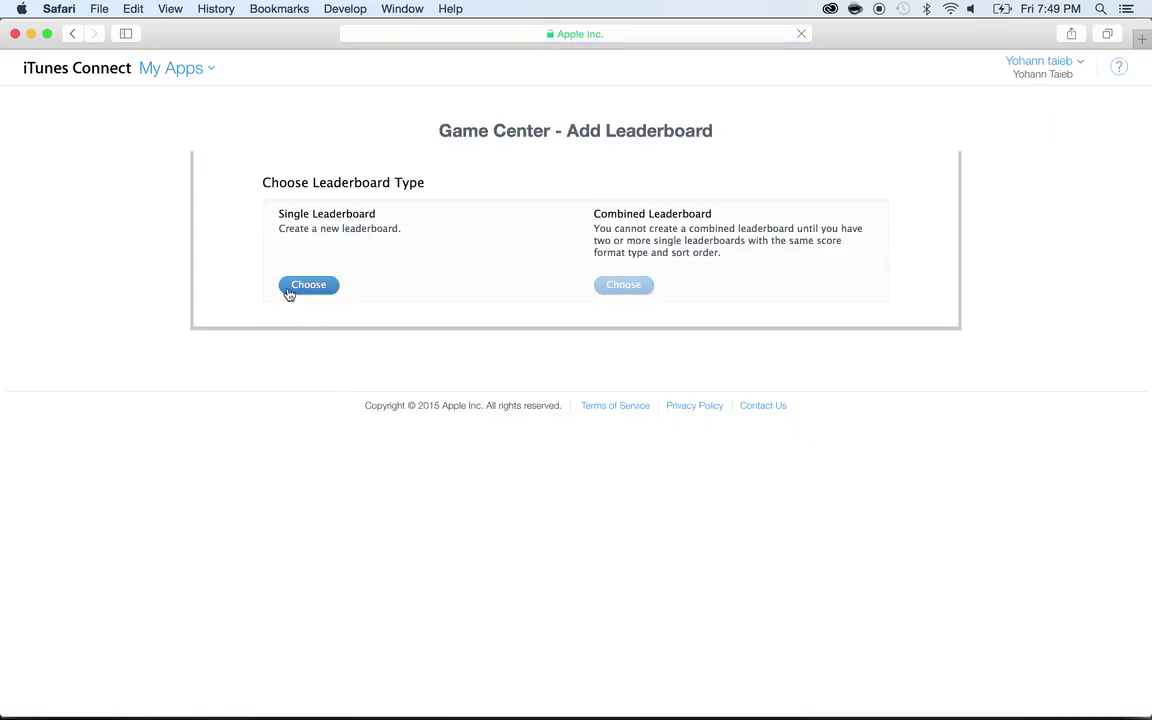
Create a single leaderboard 'Pick that Lock Survival' with ID com.appfresh.pickthatlock.survival, and copy the ID.
{"action": "left_click", "coordinate": [308, 286]}
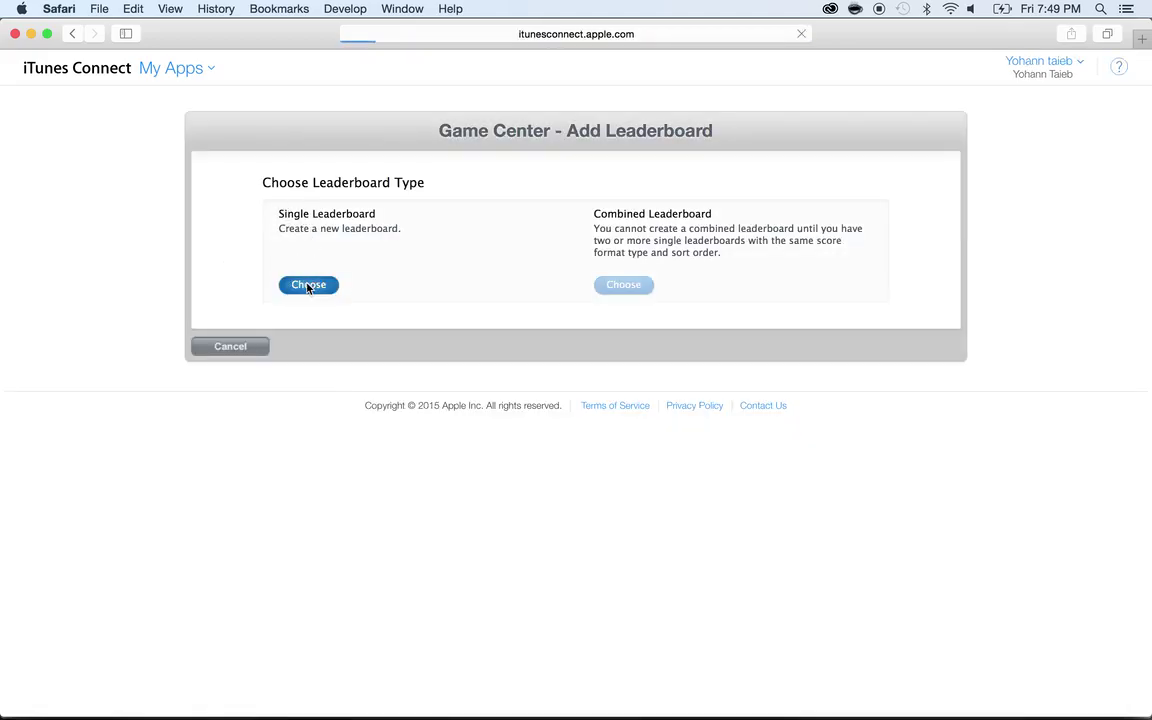
{"action": "left_click", "coordinate": [548, 242]}
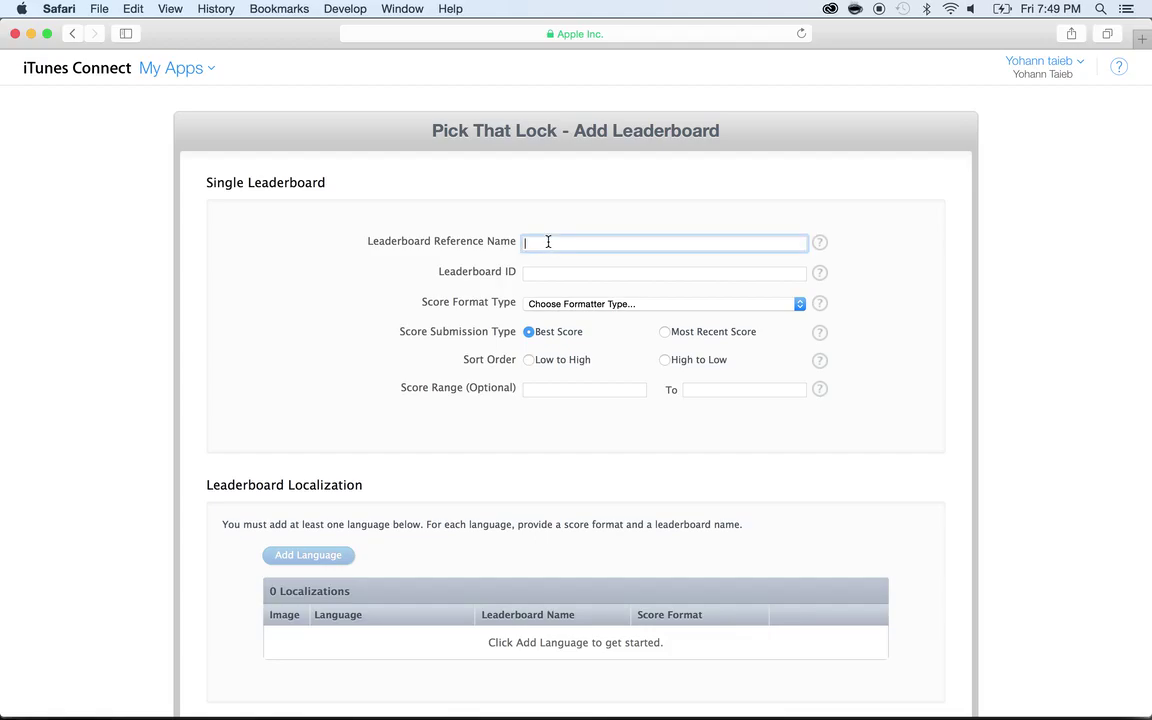
{"action": "type", "text": "Pick that Lock Survival"}
{"action": "left_click", "coordinate": [600, 272]}
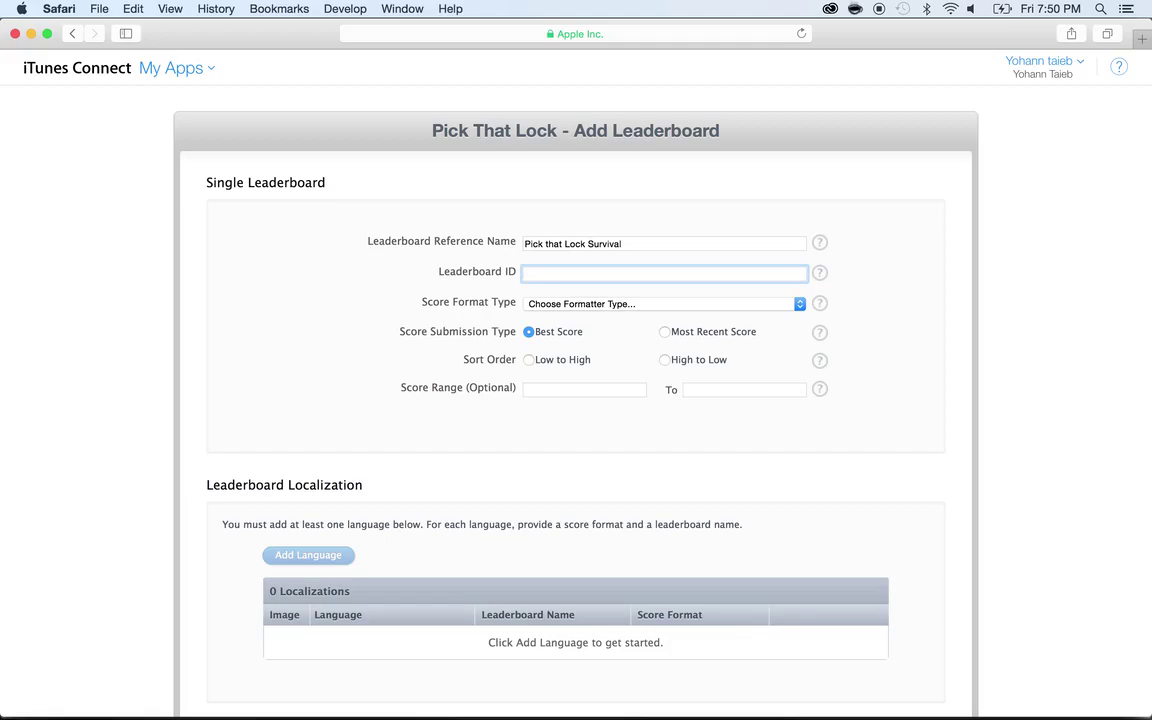
{"action": "type", "text": "com.appfresh.p"}
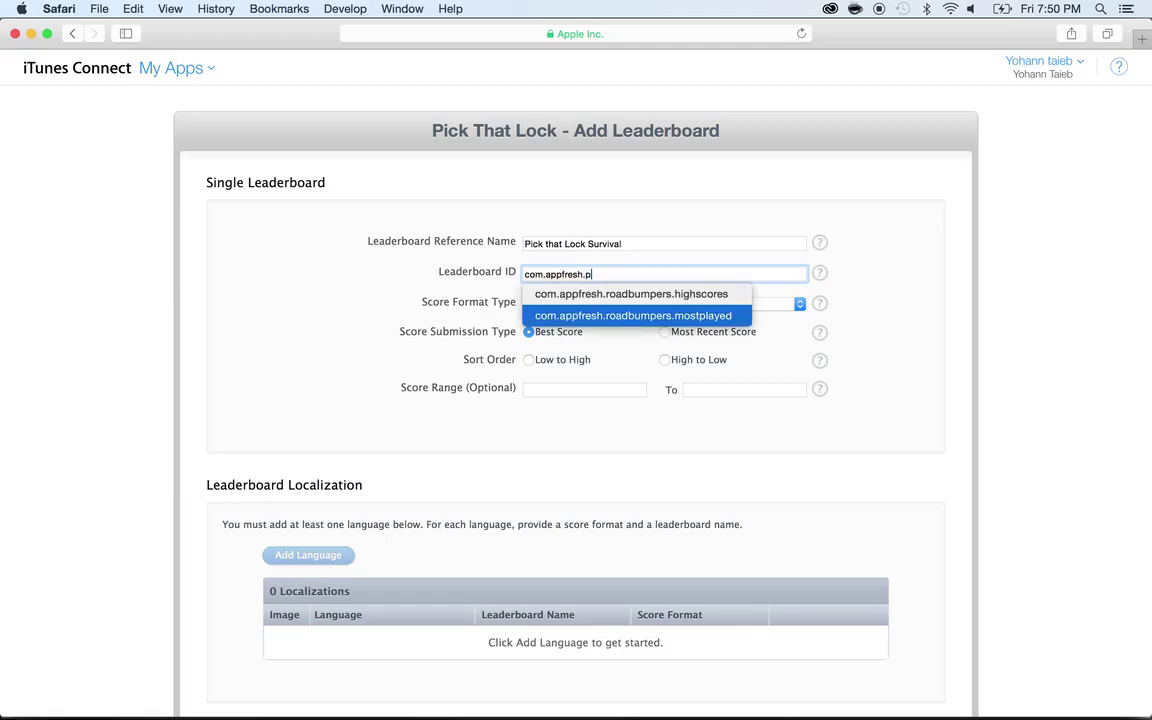
{"action": "type", "text": "ickthatlock.survival"}
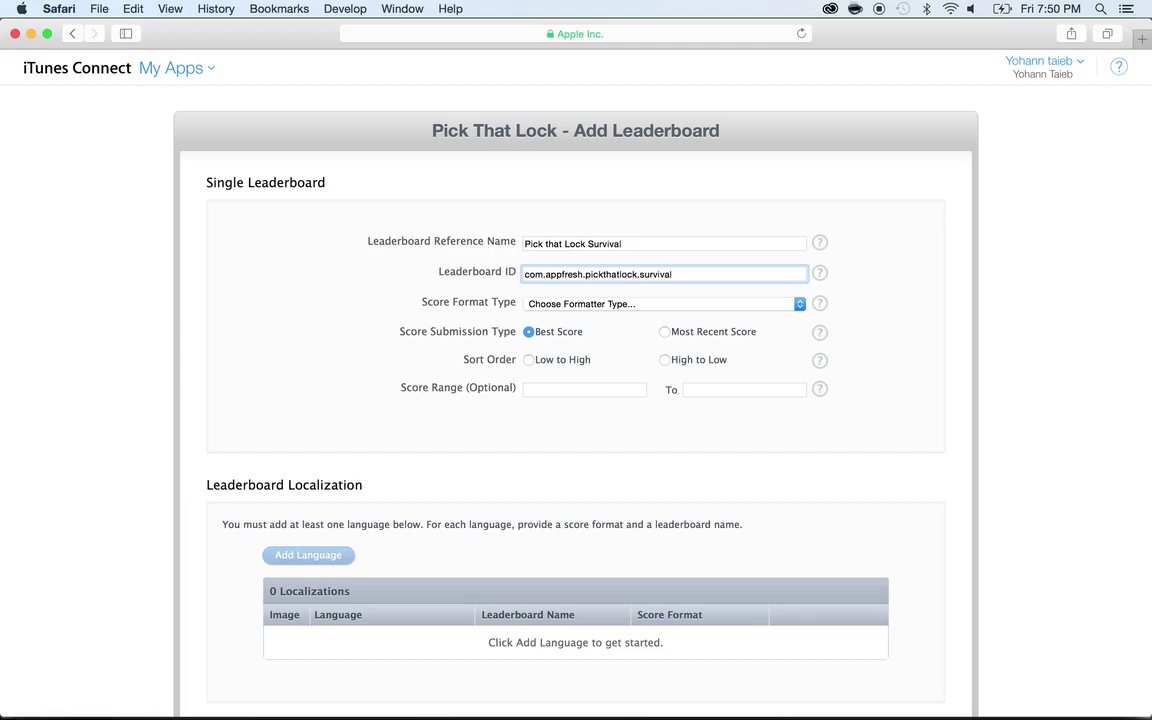
{"action": "key", "text": "super+a"}
{"action": "key", "text": "super+c"}
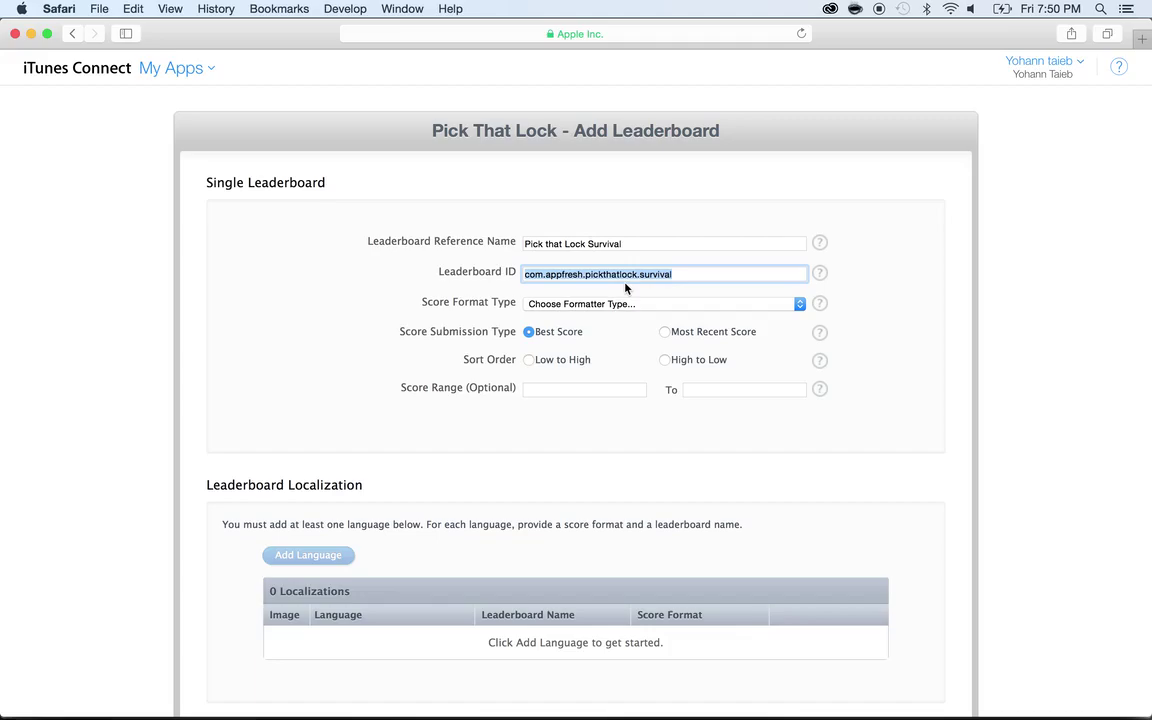
{"action": "key", "text": "super+Tab"}
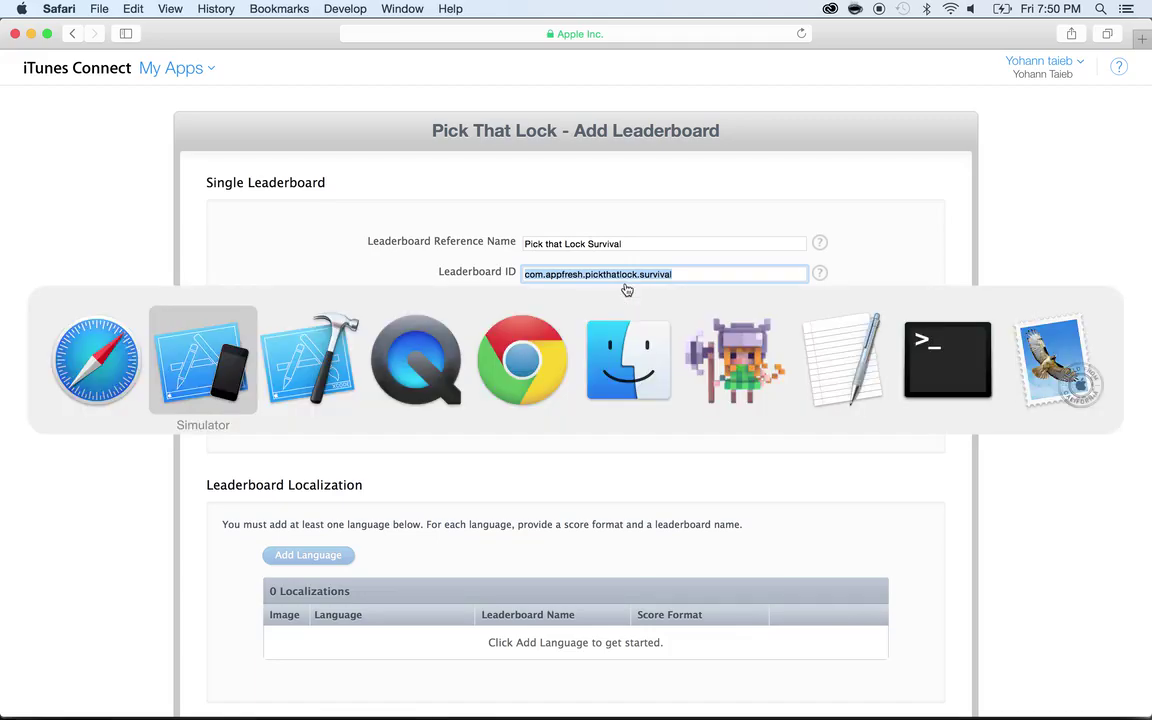
Replace Item 0's placeholder in ios_ids.plist with com.appfresh.pickthatlock.survival, then return to Safari.
{"action": "key", "text": "super+Tab"}
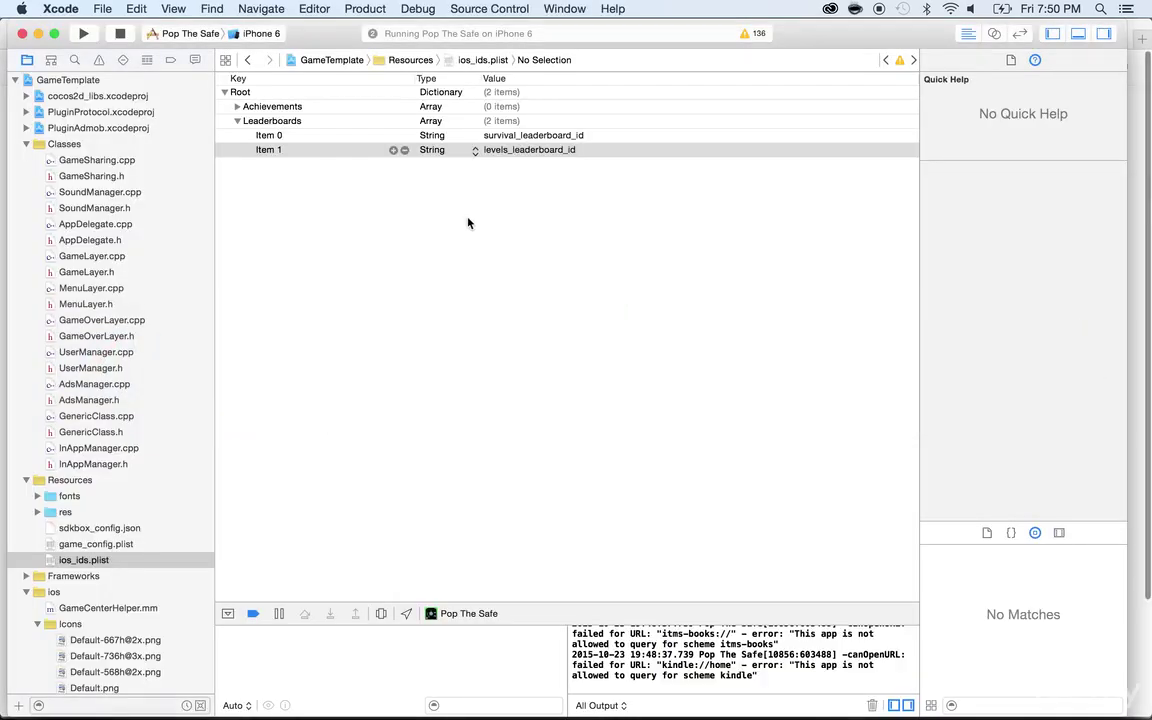
{"action": "double_click", "coordinate": [500, 137]}
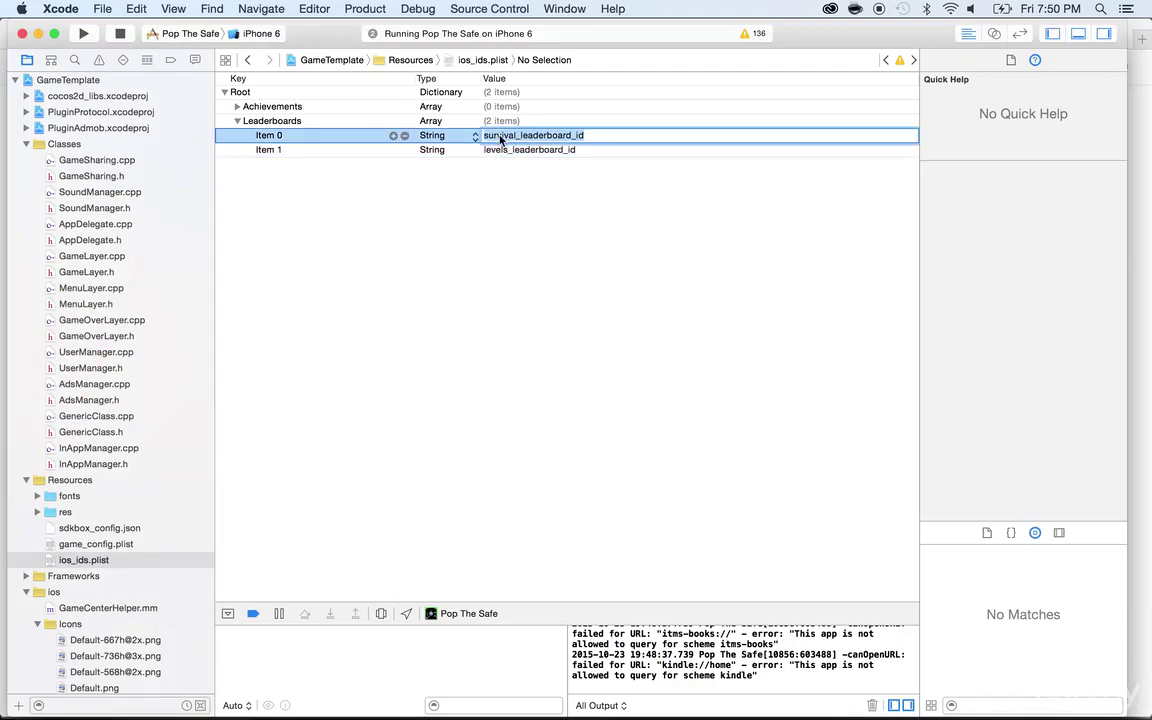
{"action": "key", "text": "BackSpace"}
{"action": "key", "text": "super+v"}
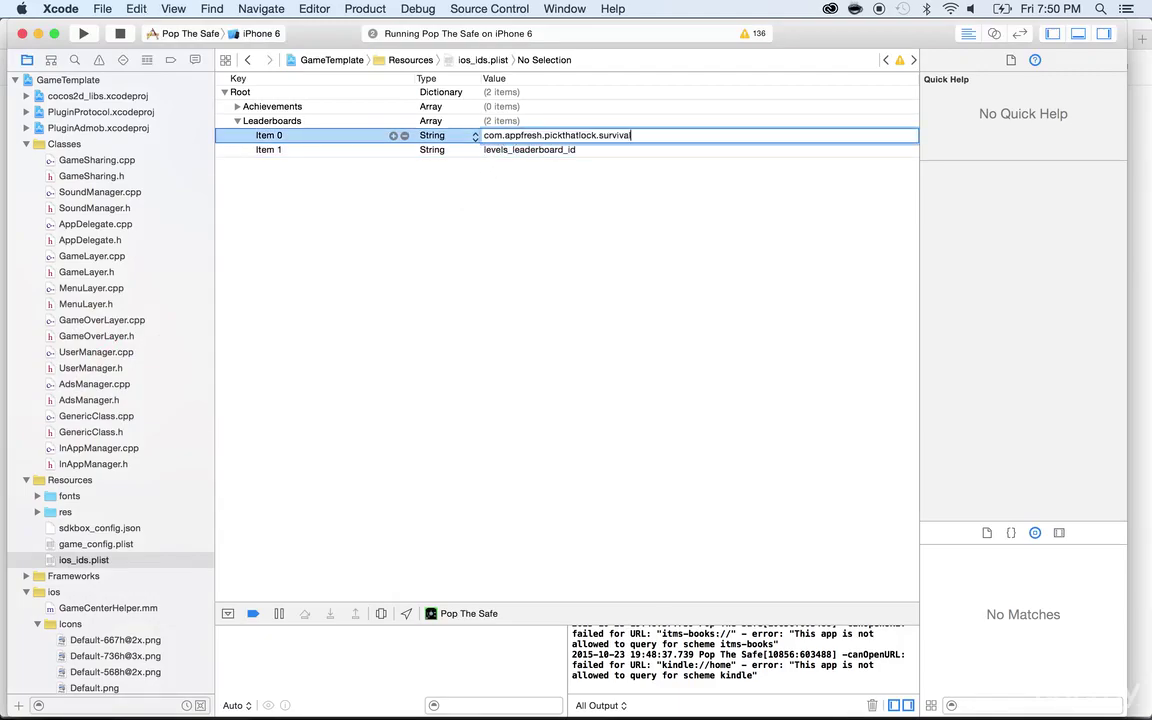
{"action": "left_click", "coordinate": [527, 150]}
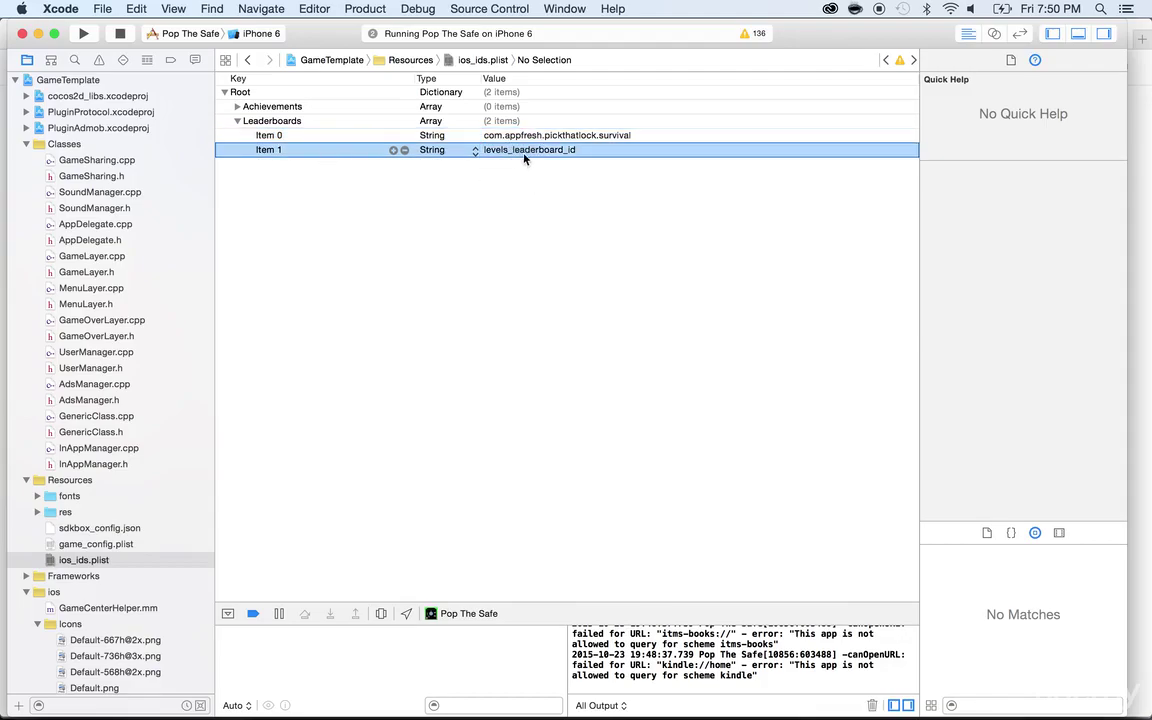
{"action": "key", "text": "super+Tab"}
{"action": "key", "text": "super+Tab"}
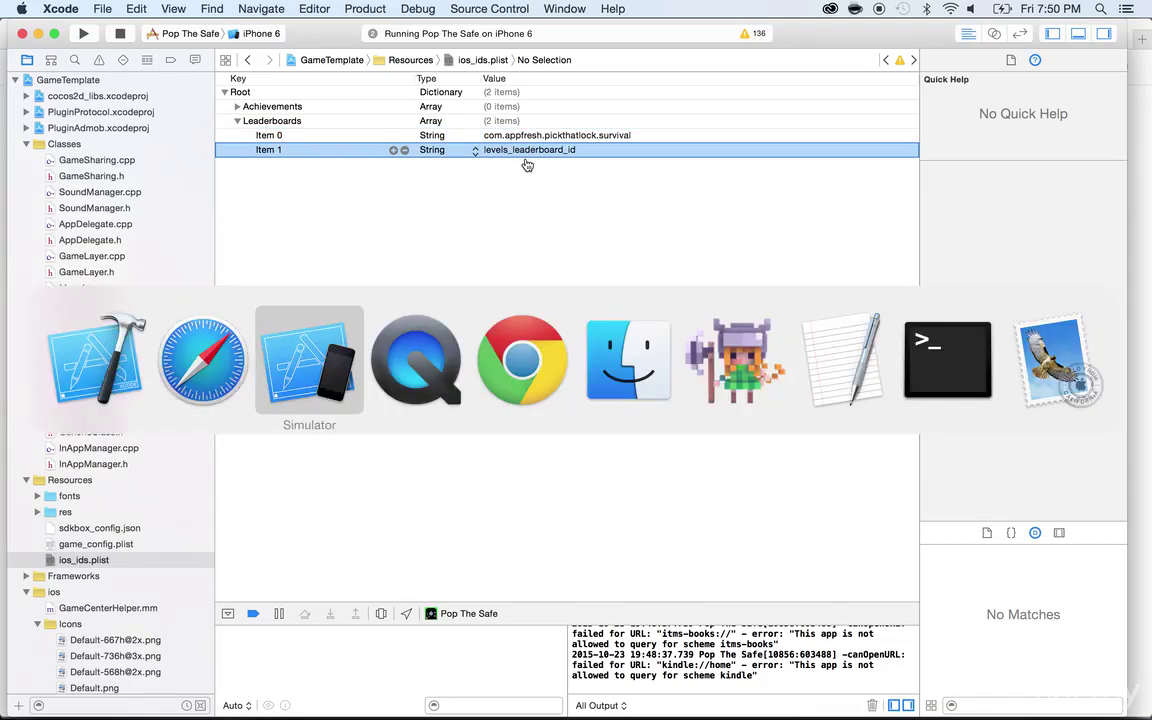
{"action": "key", "text": "super+Tab"}
{"action": "key", "text": "super+Tab"}
{"action": "key", "text": "super+Tab"}
{"action": "key", "text": "super+Tab"}
{"action": "key", "text": "super+Tab"}
{"action": "key", "text": "super+Tab"}
{"action": "key", "text": "super+Tab"}
{"action": "key", "text": "super+Tab"}
{"action": "key", "text": "super+Tab"}
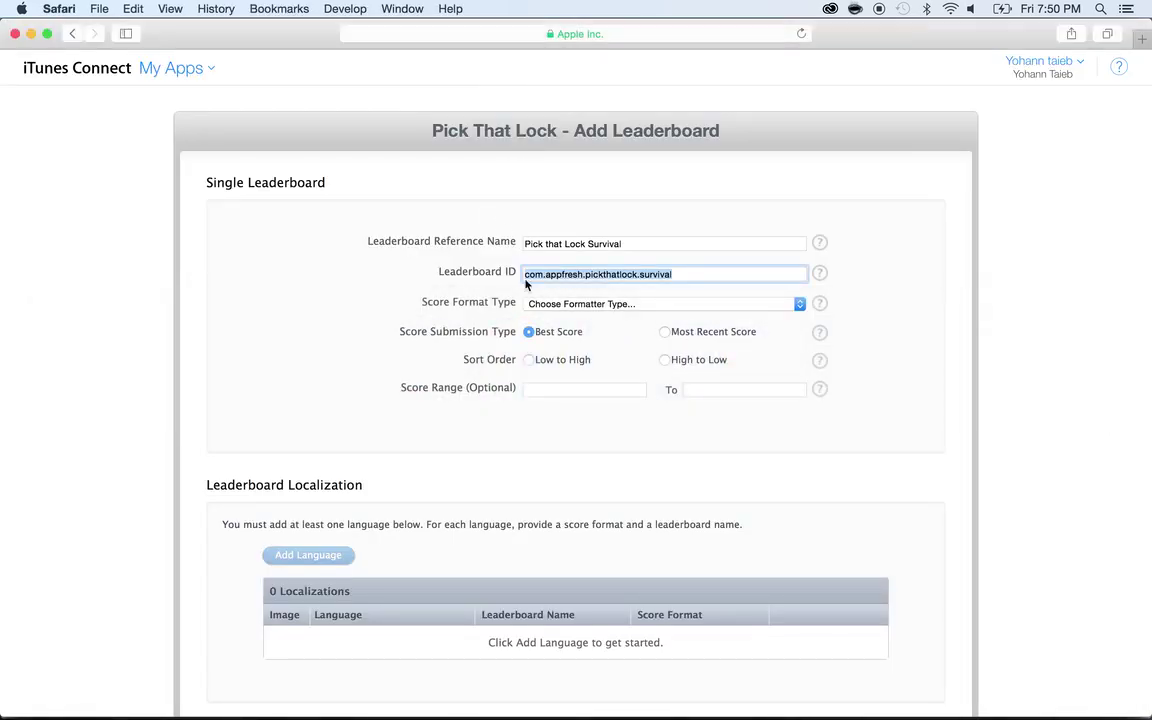
{"action": "left_click", "coordinate": [540, 304]}
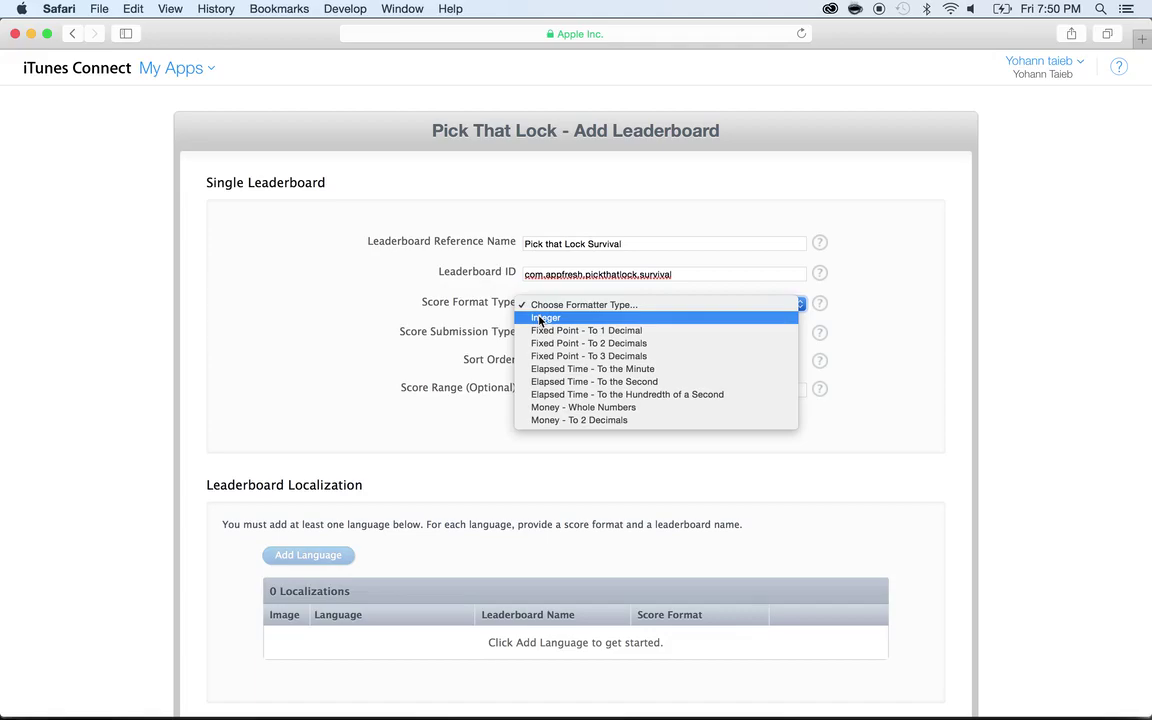
{"action": "left_click", "coordinate": [540, 319]}
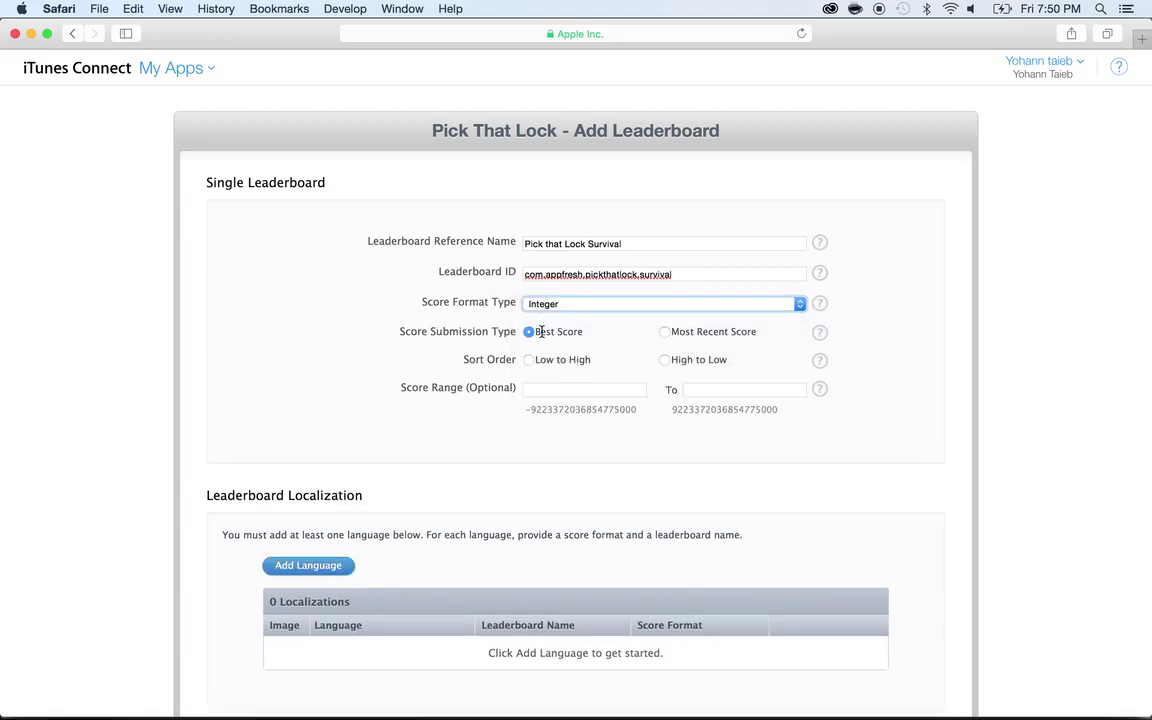
{"action": "left_click", "coordinate": [664, 360]}
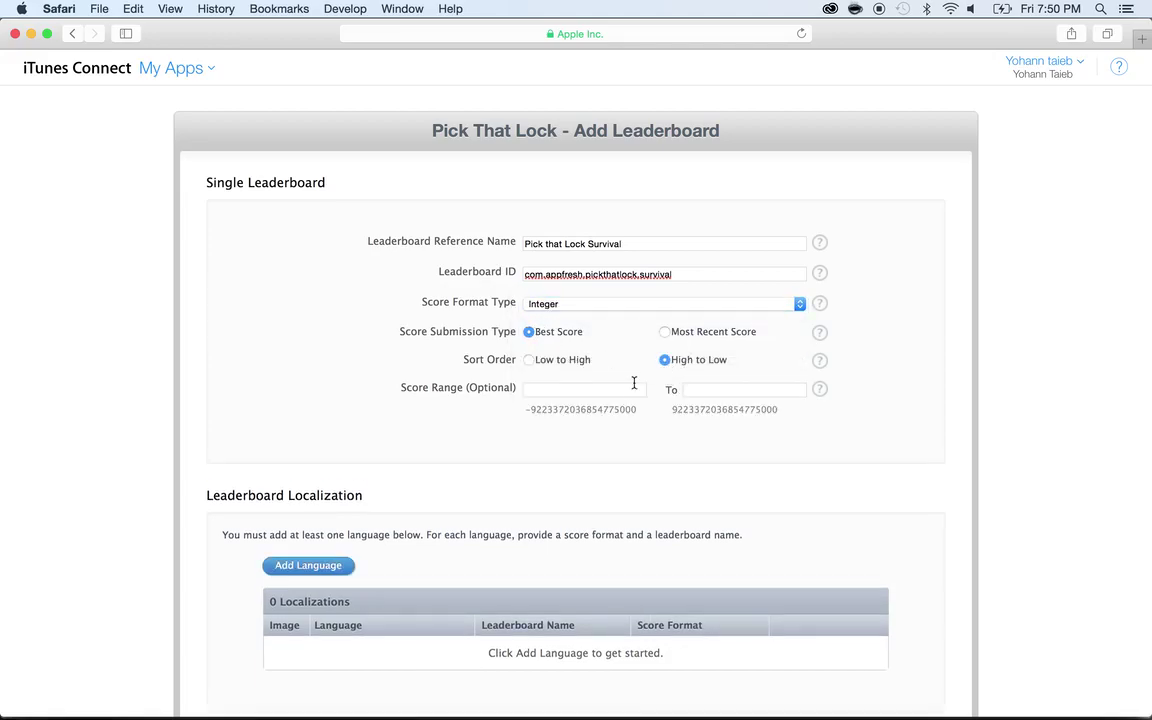
{"action": "left_click", "coordinate": [628, 390]}
{"action": "type", "text": "0"}
{"action": "left_click", "coordinate": [692, 390]}
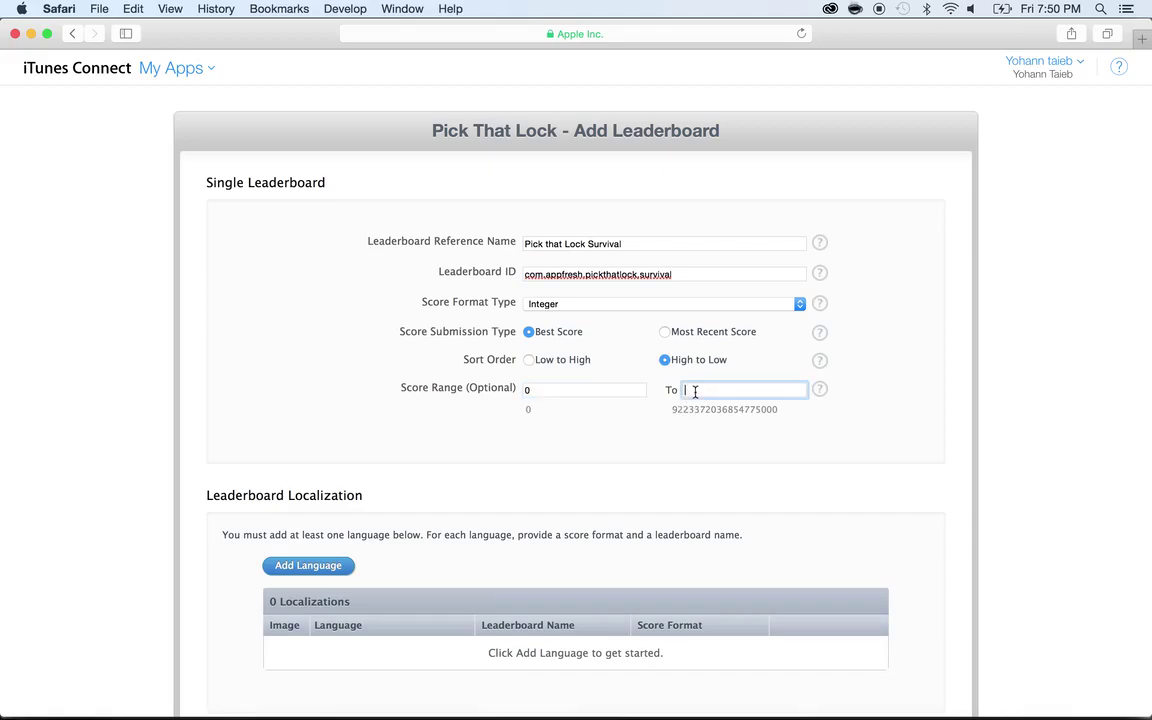
{"action": "type", "text": "9999999999"}
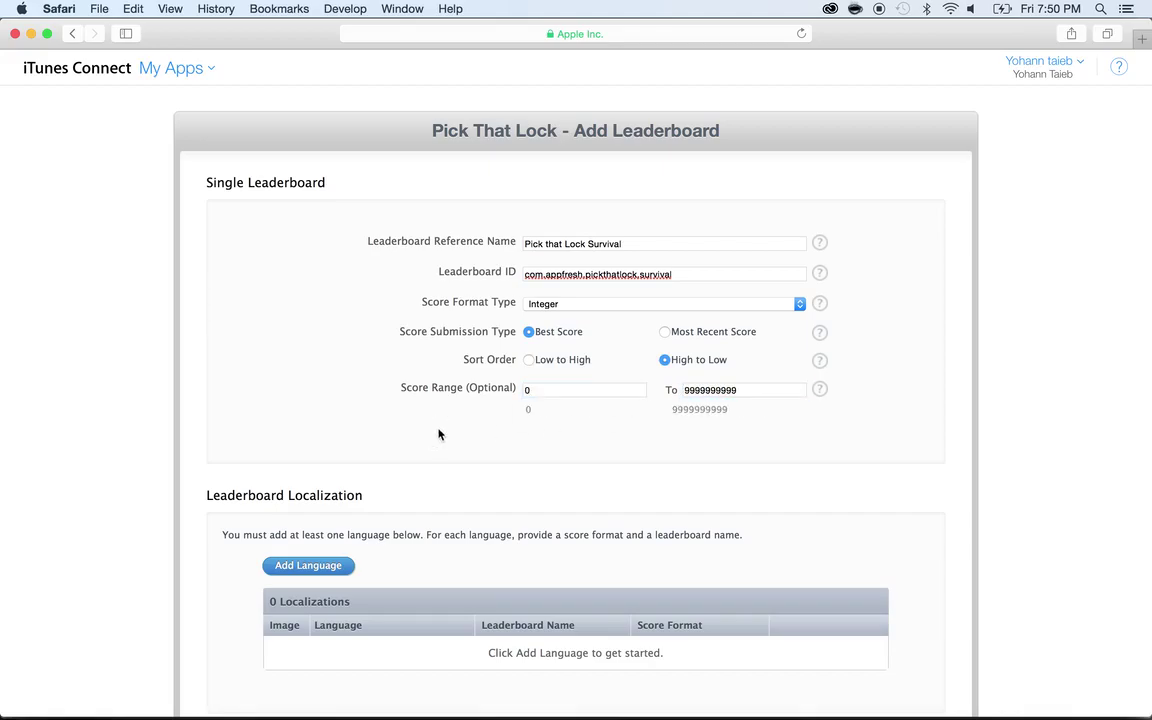
{"action": "scroll", "coordinate": [437, 432], "scroll_direction": "down", "scroll_amount": 3}
Add an English localization named 'Top Score Survival mode'.
{"action": "left_click", "coordinate": [305, 483]}
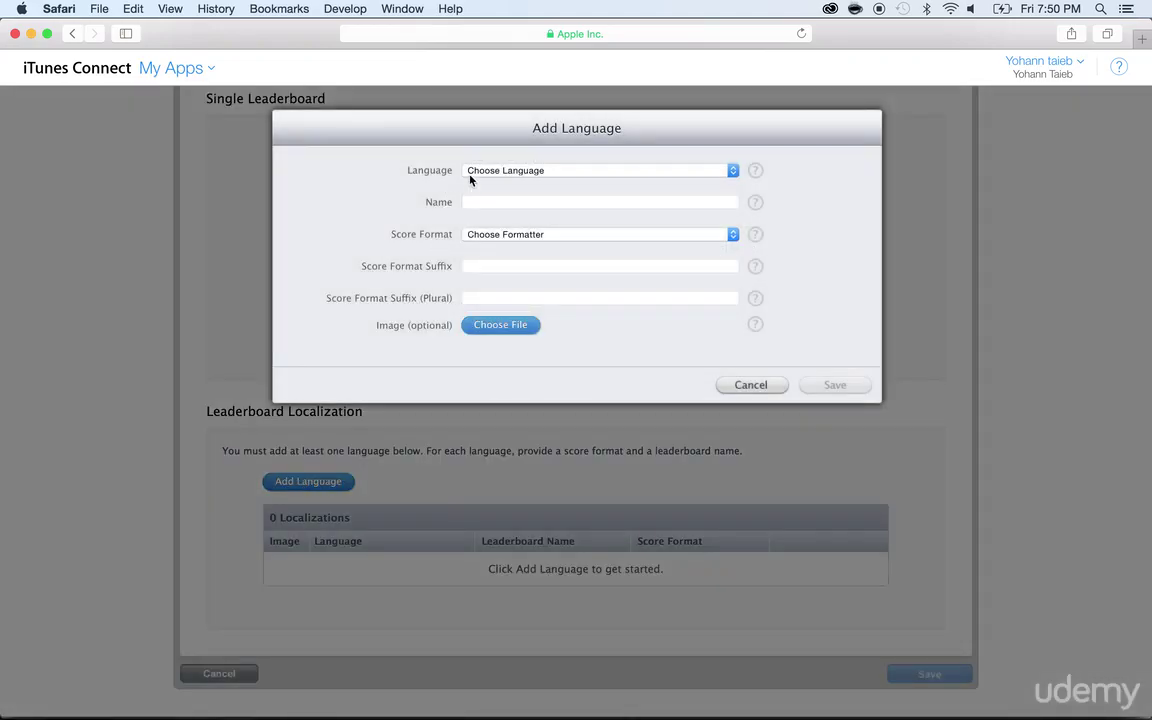
{"action": "left_click", "coordinate": [470, 178]}
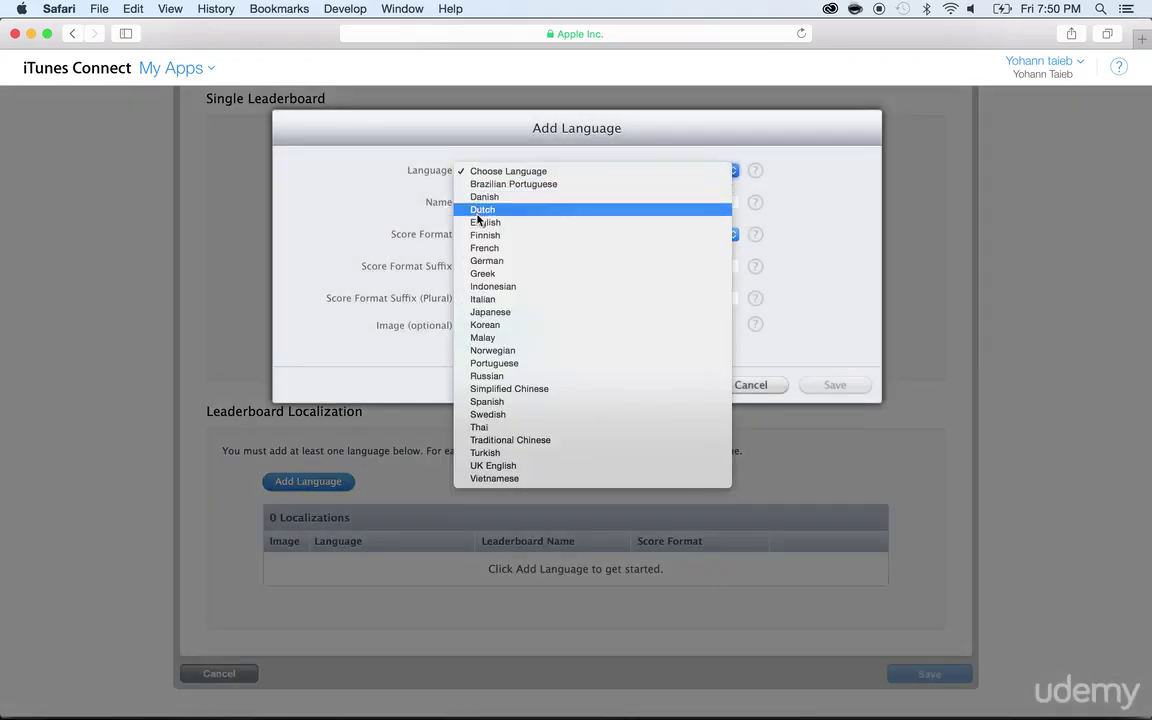
{"action": "key", "text": "Escape"}
{"action": "left_click", "coordinate": [477, 204]}
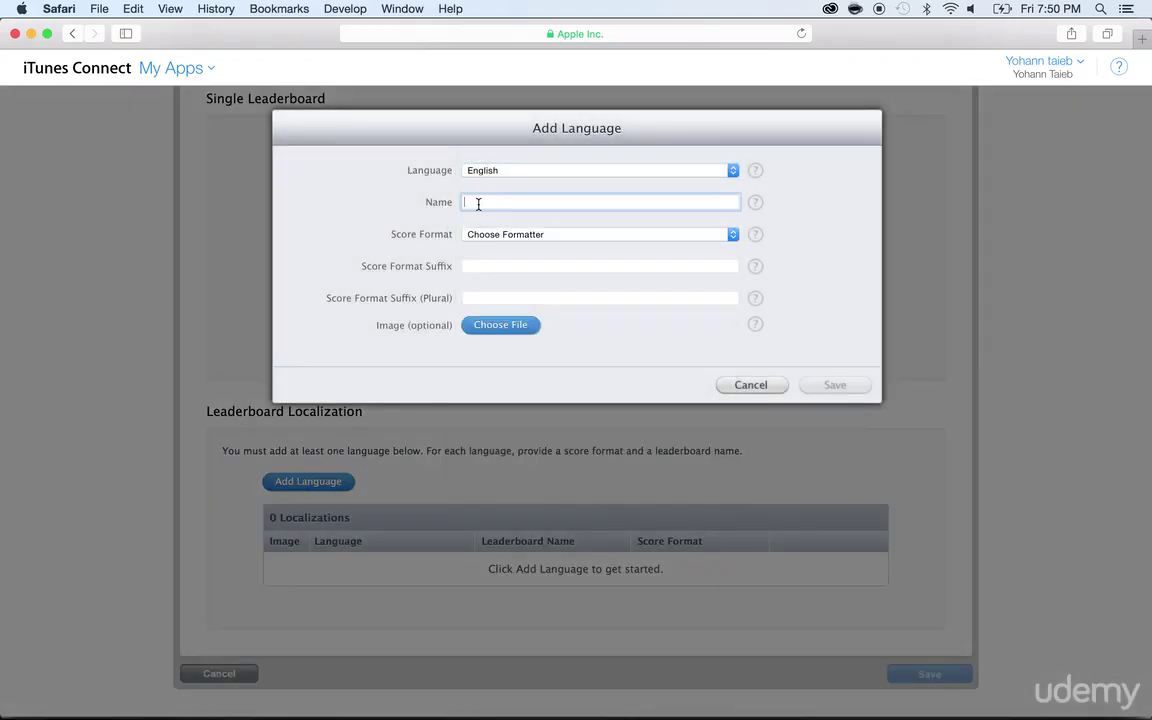
{"action": "type", "text": "Top Score Survival mode"}
{"action": "key", "text": "Tab"}
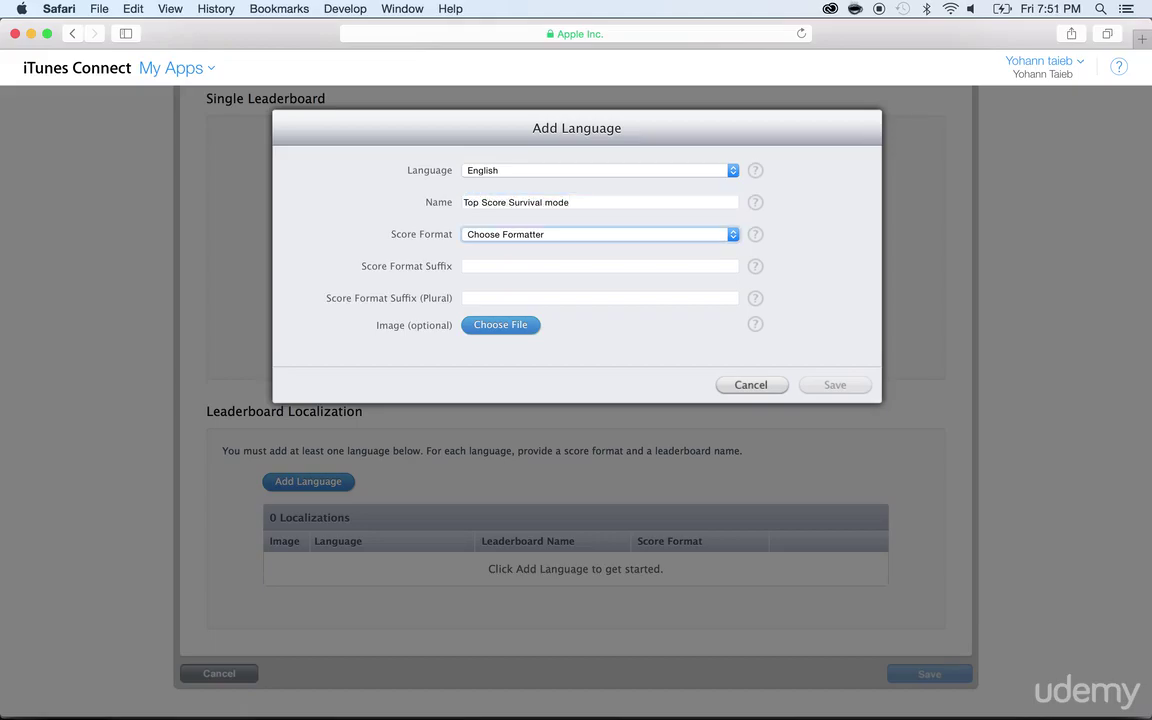
Give it Integer (100,000,122) format with suffixes 'point' and 'points', and save the localization.
{"action": "left_click", "coordinate": [475, 234]}
{"action": "left_click", "coordinate": [475, 248]}
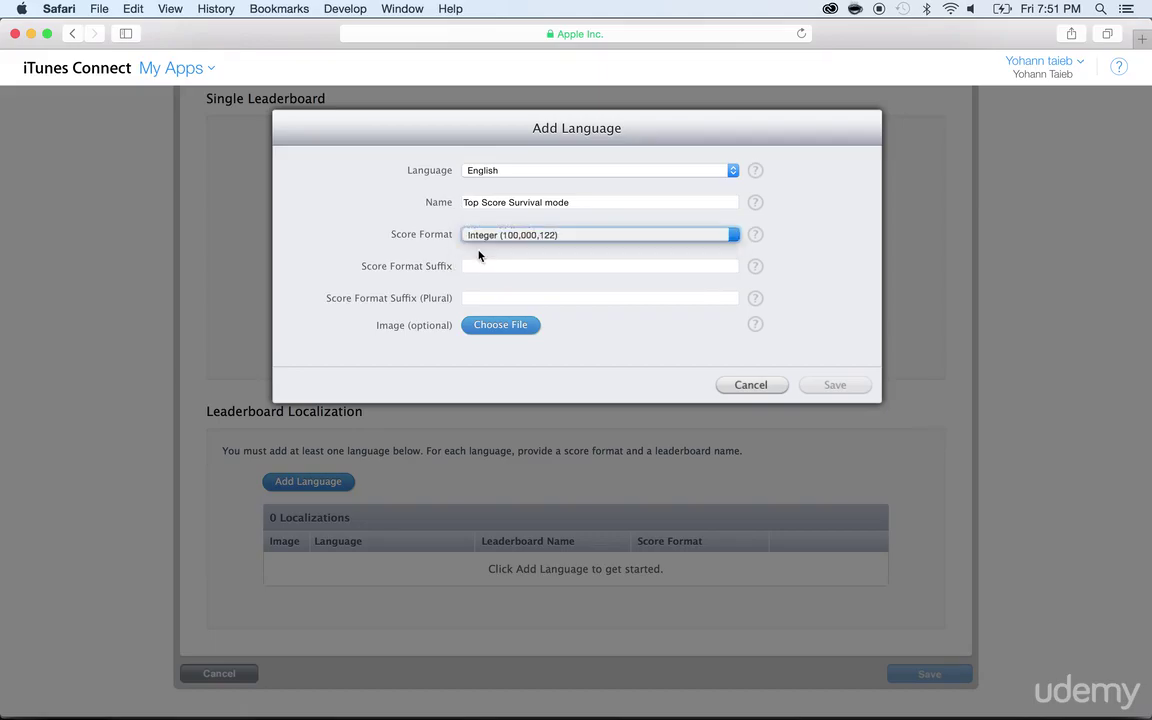
{"action": "left_click", "coordinate": [478, 264]}
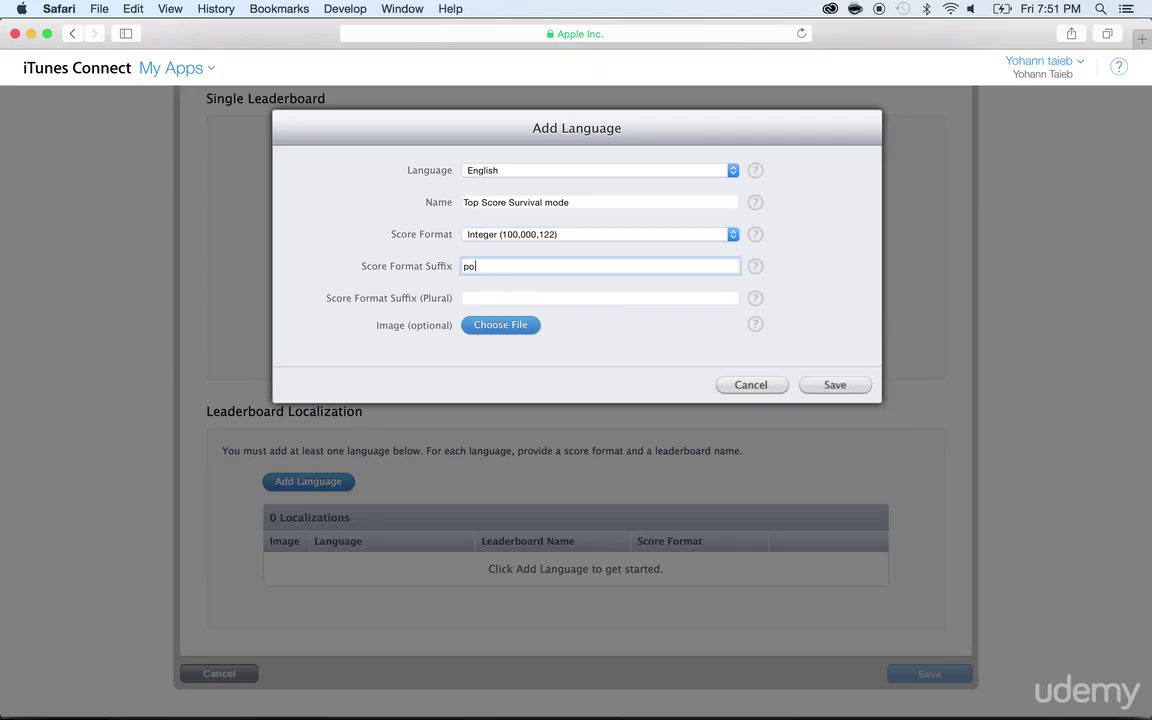
{"action": "type", "text": "point"}
{"action": "key", "text": "Tab"}
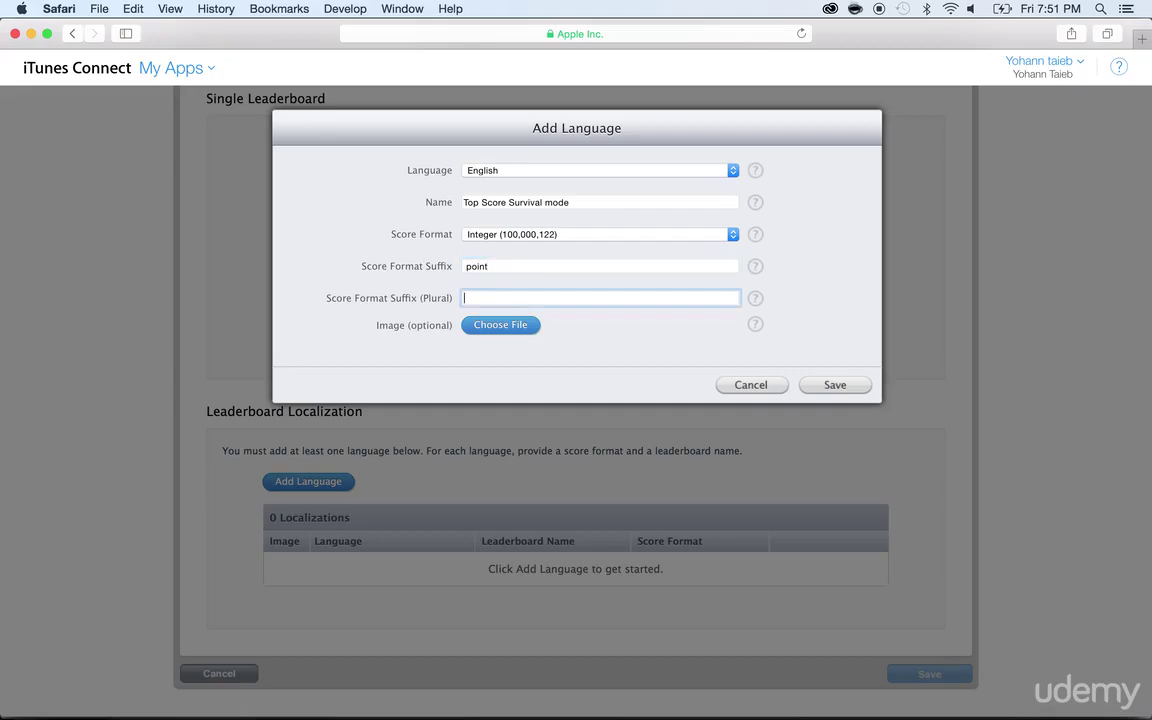
{"action": "type", "text": "points"}
{"action": "left_click", "coordinate": [422, 345]}
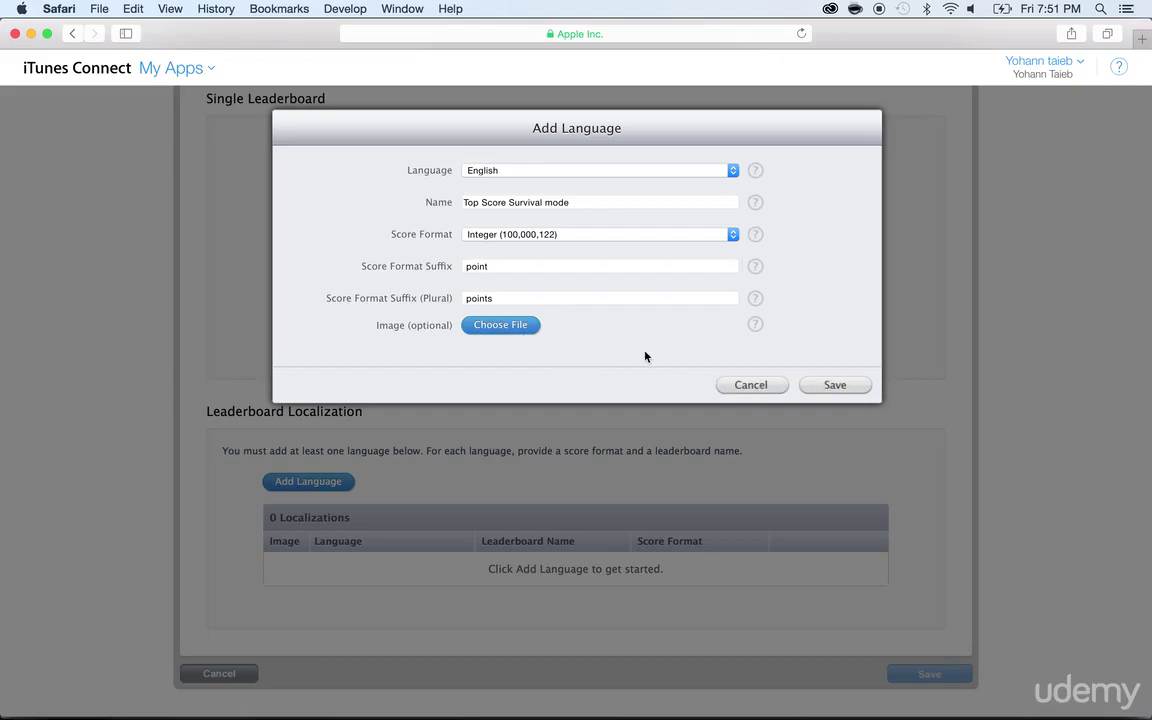
{"action": "left_click", "coordinate": [816, 386]}
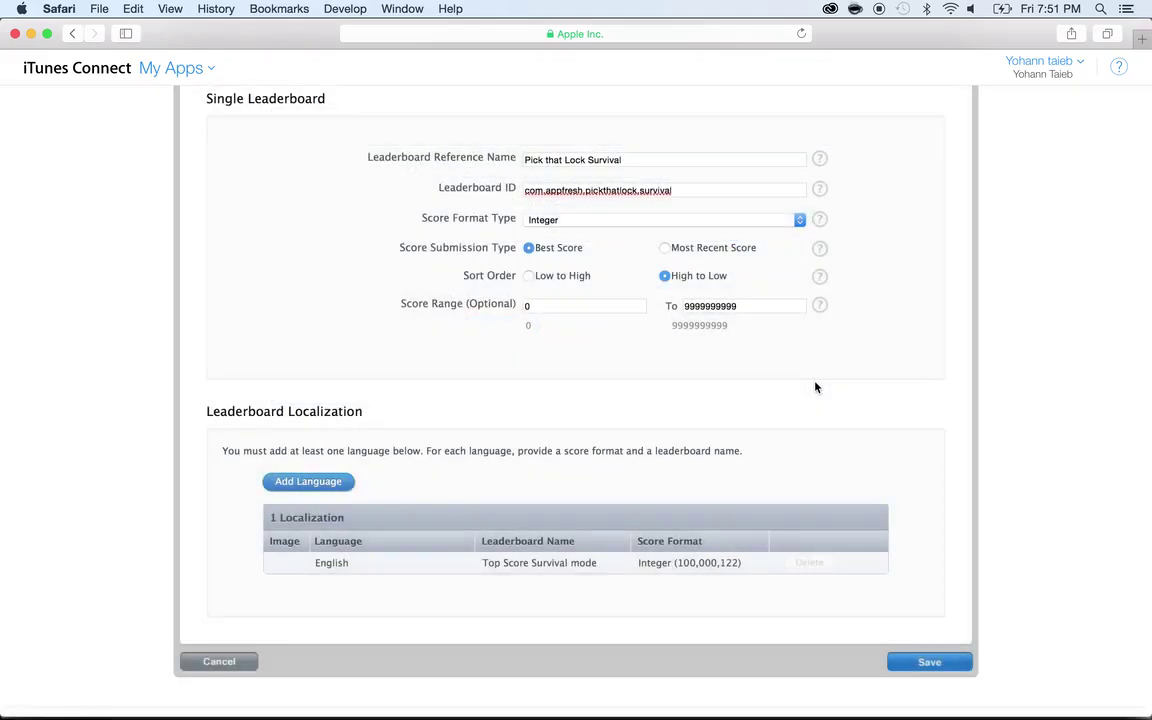
Save the Pick that Lock Survival leaderboard and return to the Game Center leaderboards list.
{"action": "left_click", "coordinate": [956, 663]}
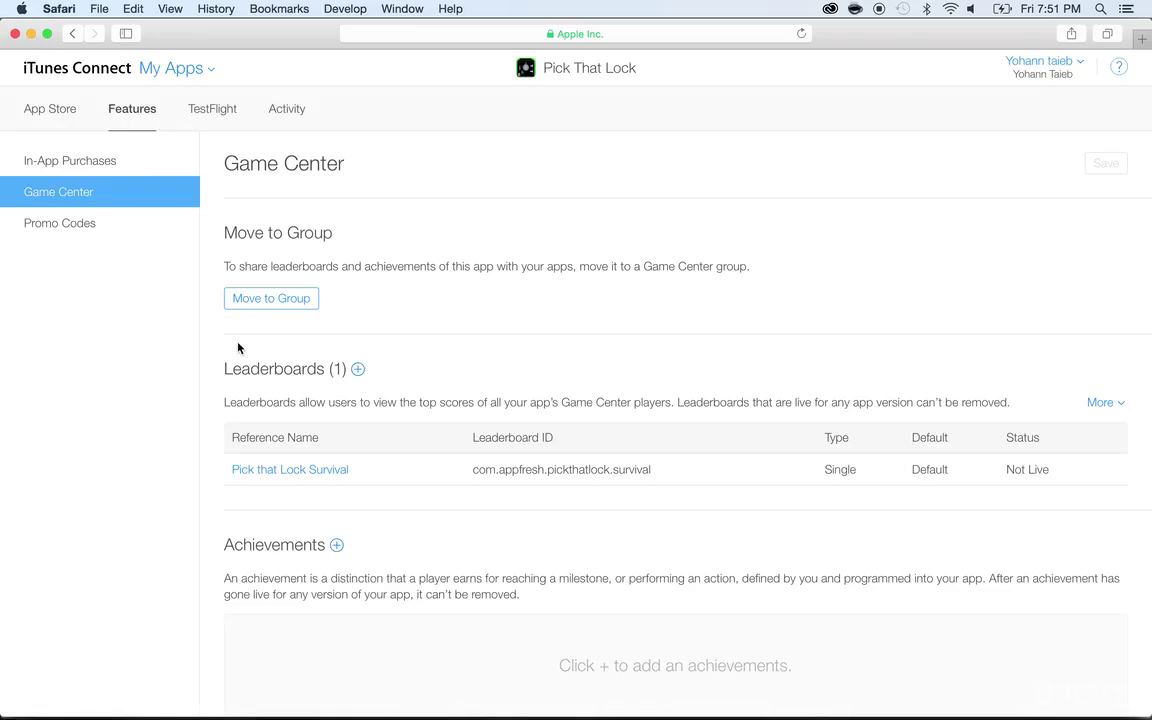
{"action": "scroll", "coordinate": [300, 548], "scroll_direction": "down", "scroll_amount": 2}
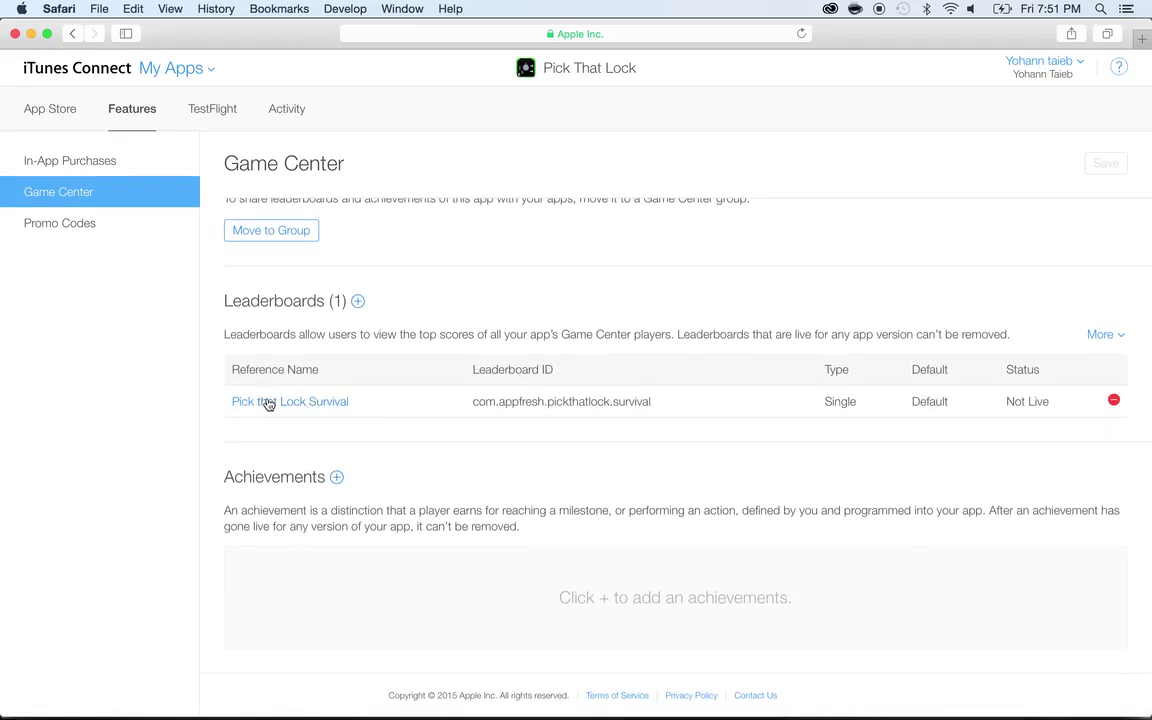
Add a single leaderboard 'Pick that lock levels' with ID com.appfresh.pickthatlock.levels.
{"action": "left_click", "coordinate": [358, 301]}
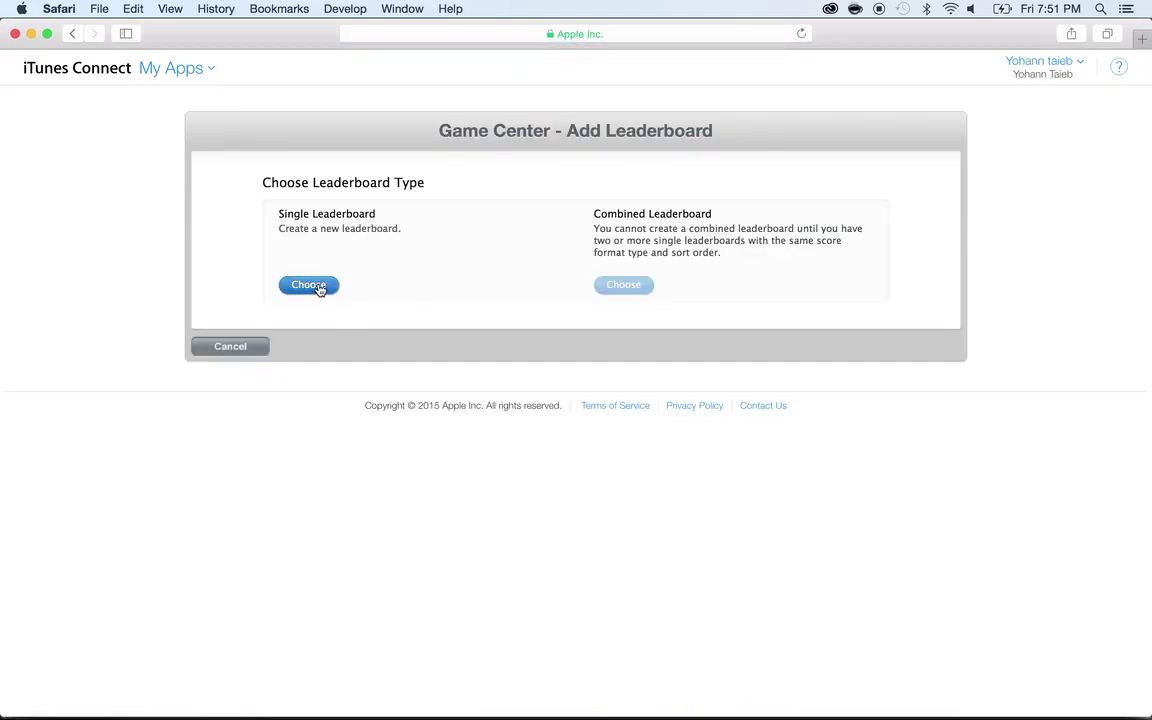
{"action": "left_click", "coordinate": [316, 287]}
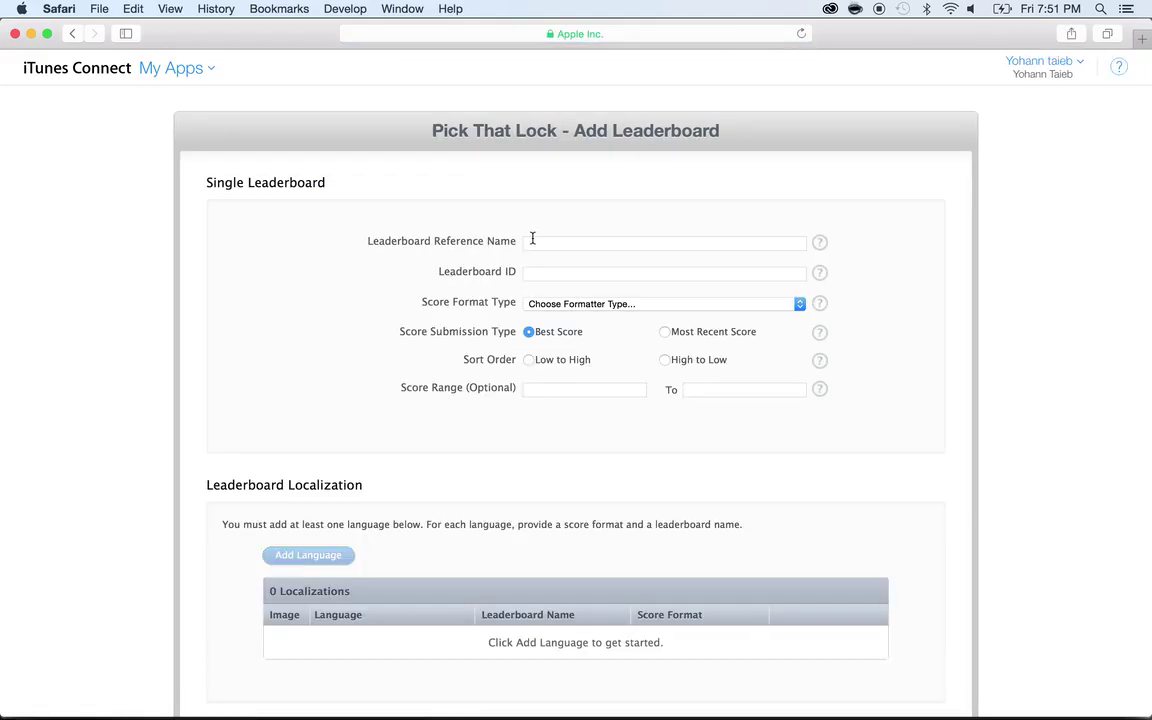
{"action": "left_click", "coordinate": [532, 241]}
{"action": "type", "text": "Levels"}
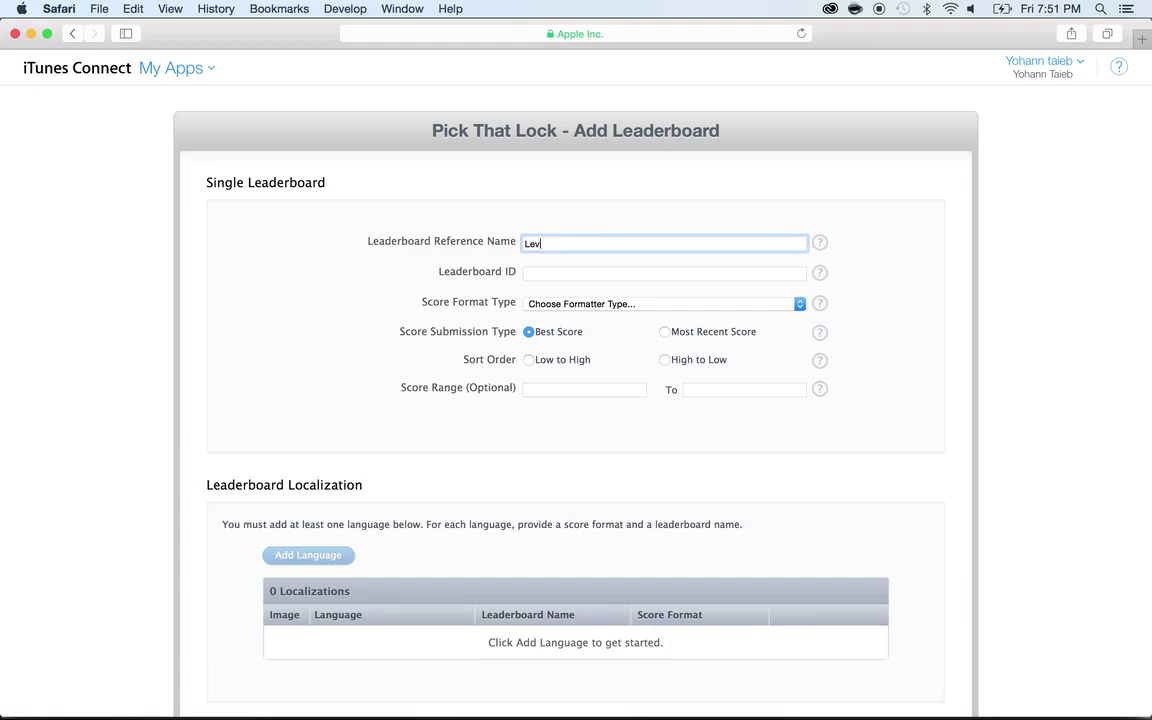
{"action": "key", "text": "BackSpace"}
{"action": "key", "text": "BackSpace"}
{"action": "key", "text": "BackSpace"}
{"action": "key", "text": "BackSpace"}
{"action": "type", "text": "Pick that lock level"}
{"action": "left_click", "coordinate": [664, 272]}
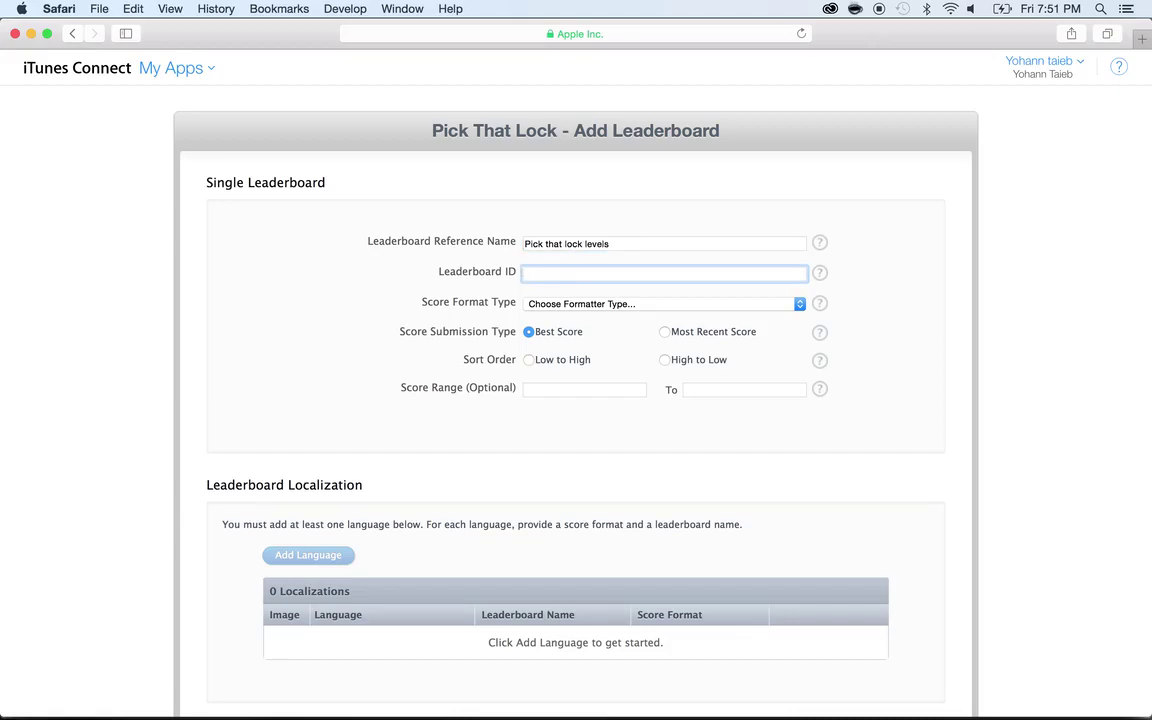
{"action": "type", "text": "com"}
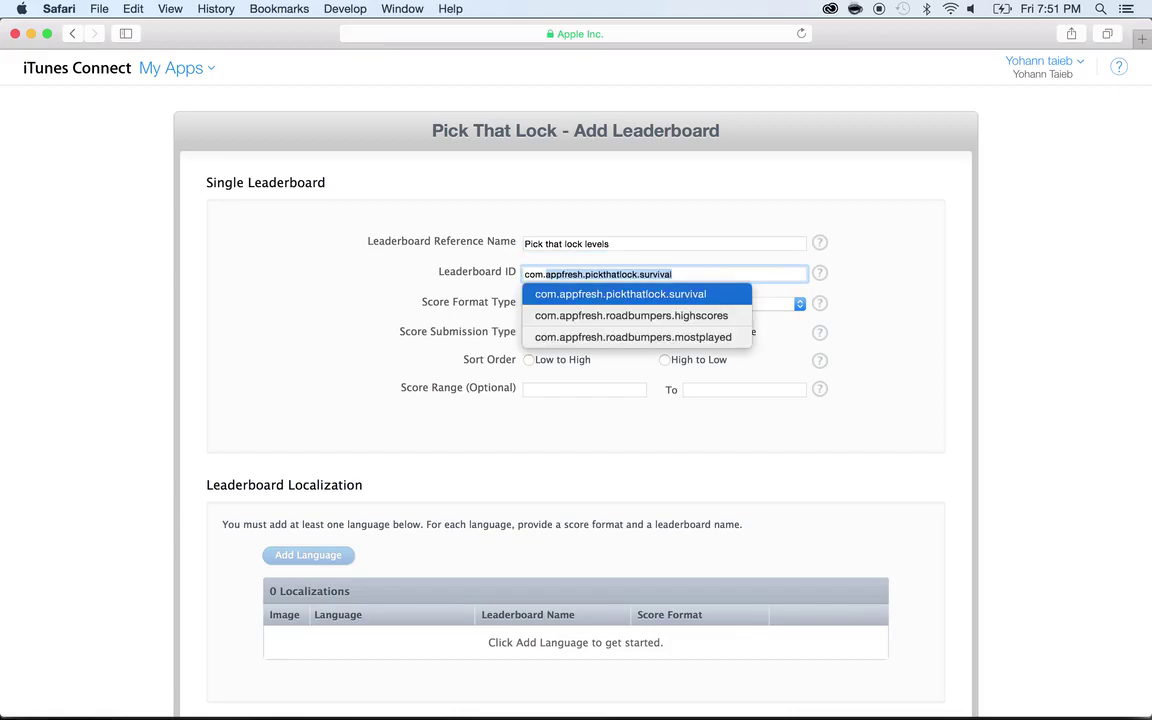
{"action": "key", "text": "Right"}
{"action": "key", "text": "BackSpace"}
{"action": "key", "text": "BackSpace"}
{"action": "key", "text": "BackSpace"}
{"action": "key", "text": "BackSpace"}
{"action": "key", "text": "BackSpace"}
{"action": "key", "text": "BackSpace"}
{"action": "key", "text": "BackSpace"}
{"action": "key", "text": "BackSpace"}
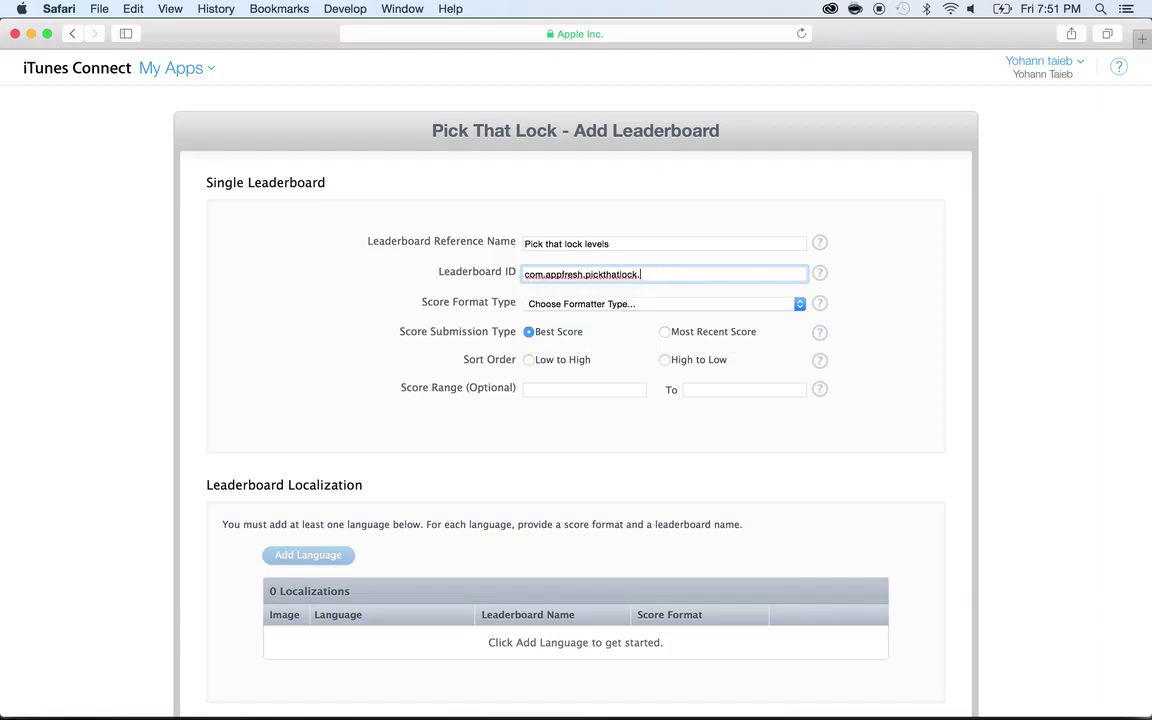
{"action": "type", "text": "levels"}
{"action": "left_click", "coordinate": [545, 305]}
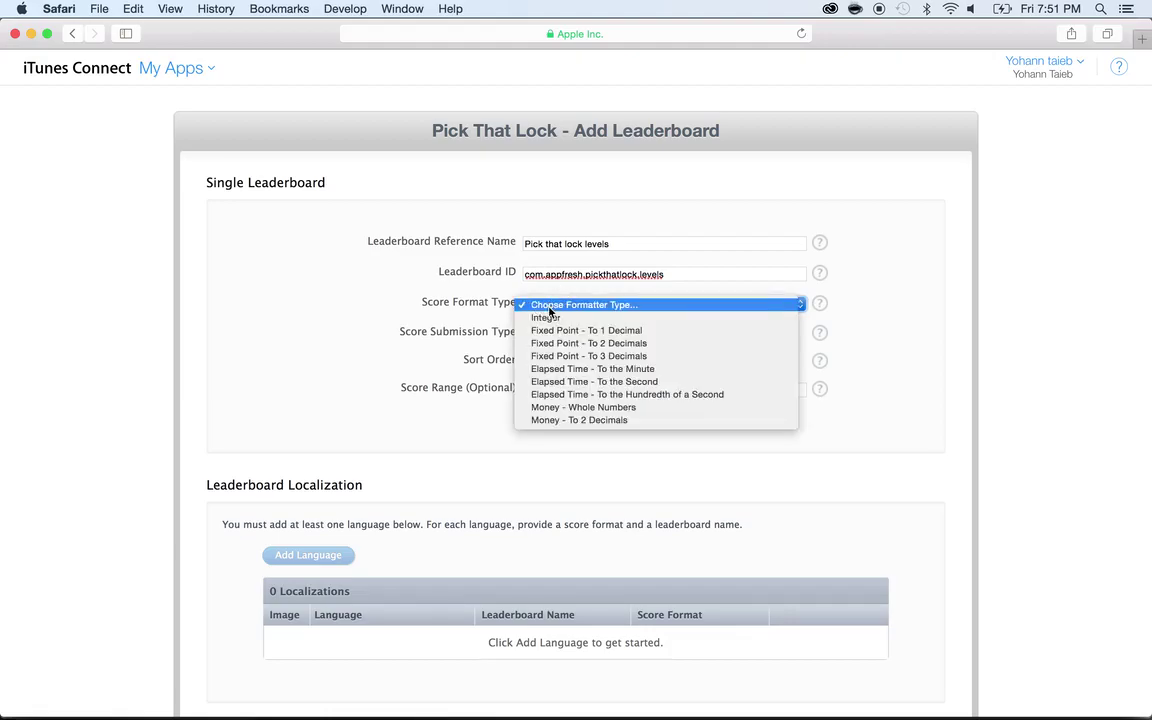
{"action": "left_click", "coordinate": [545, 317]}
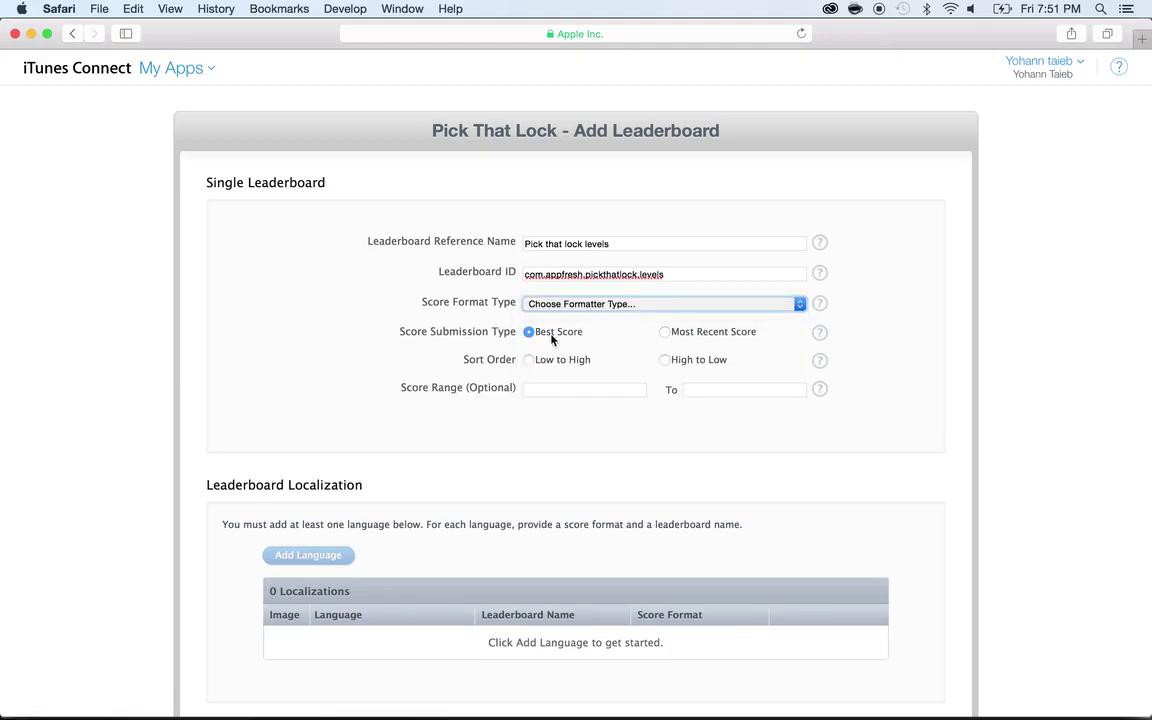
{"action": "left_click", "coordinate": [664, 361]}
{"action": "left_click", "coordinate": [636, 390]}
{"action": "type", "text": "0"}
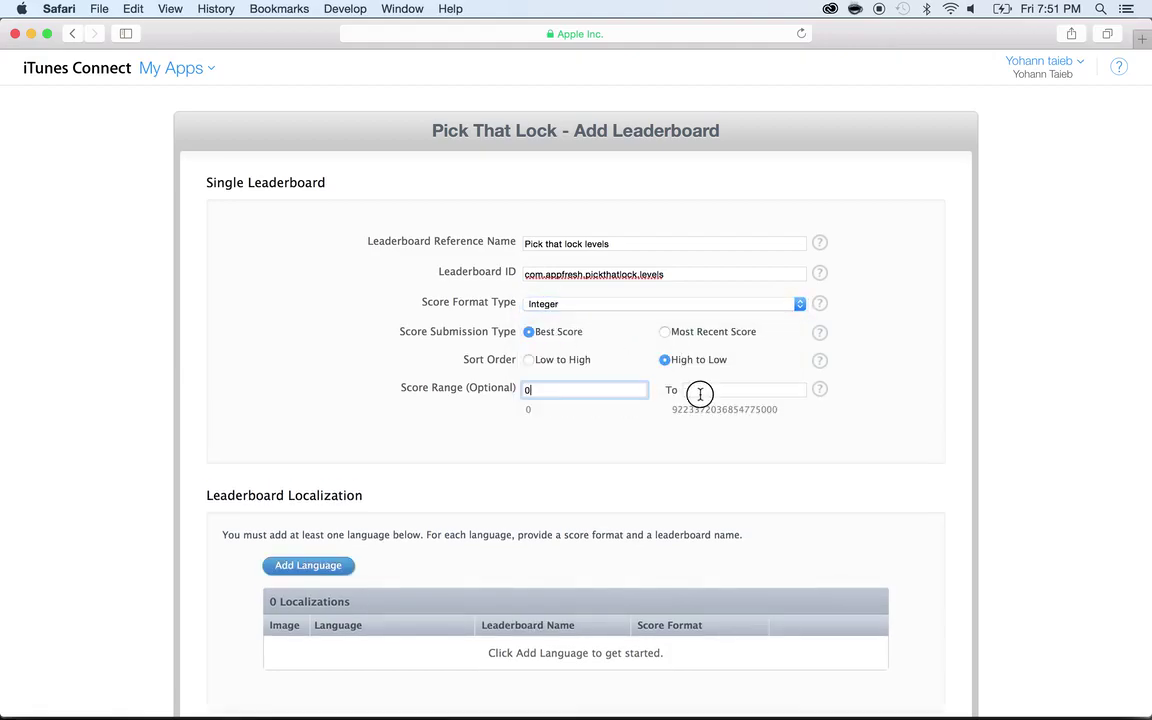
{"action": "left_click", "coordinate": [700, 392]}
{"action": "type", "text": "999999999"}
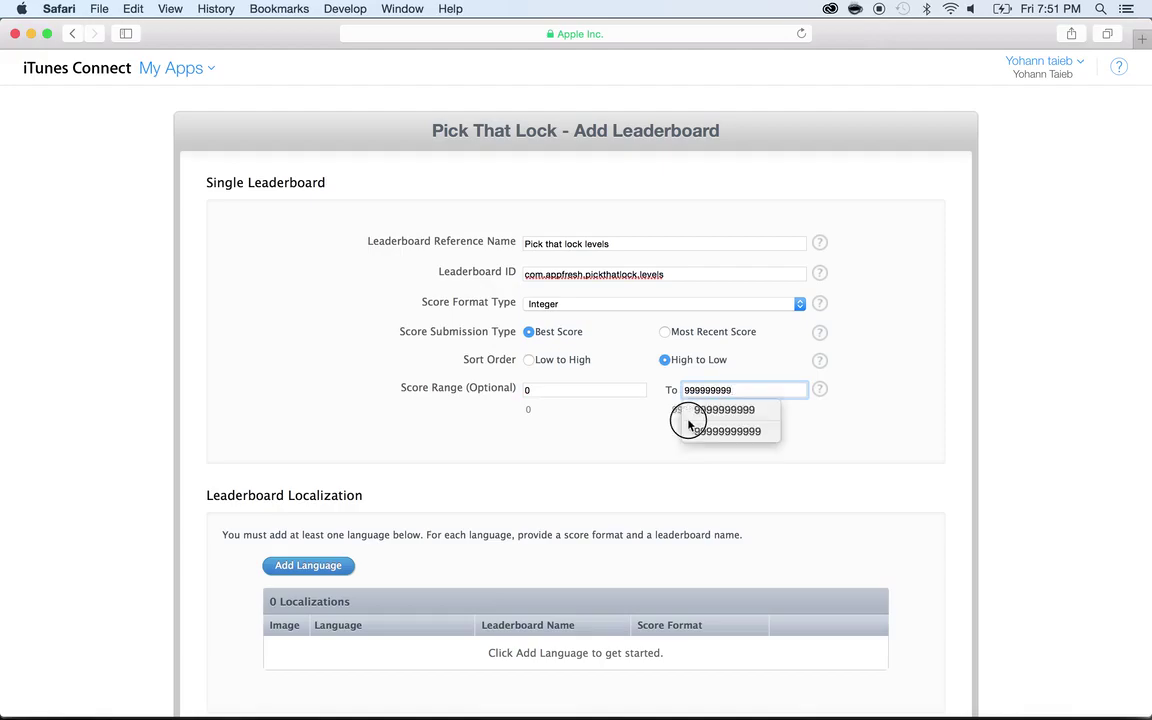
{"action": "key", "text": "Down"}
{"action": "key", "text": "Return"}
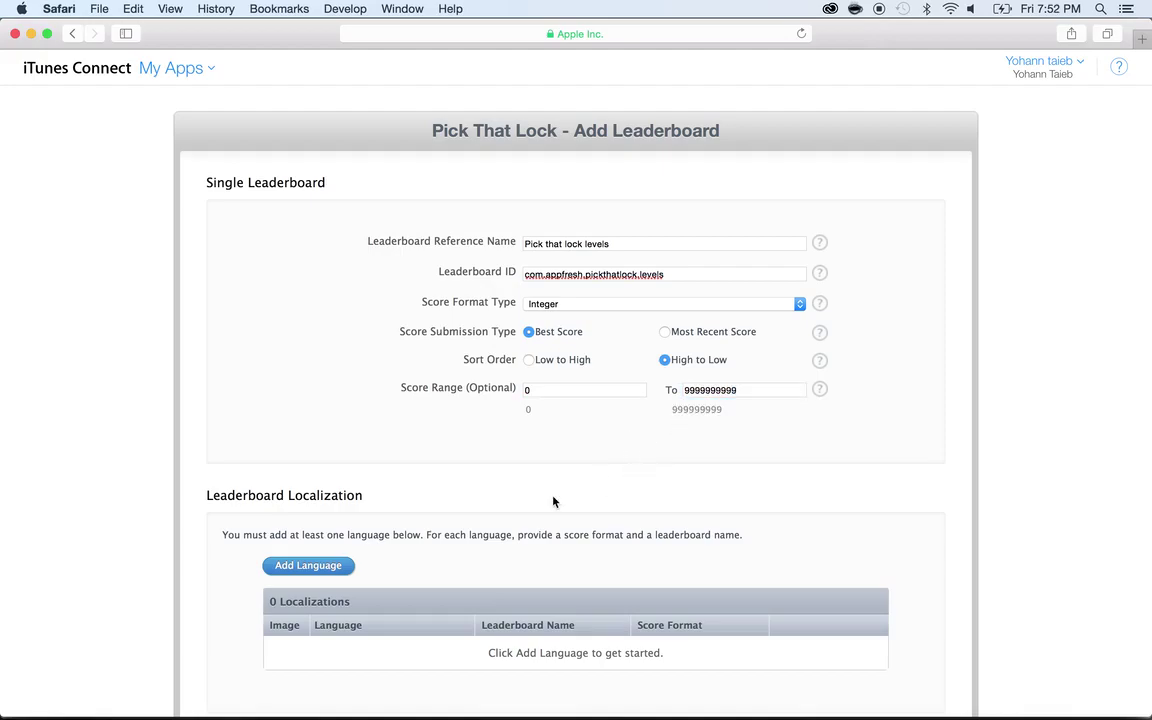
{"action": "scroll", "coordinate": [554, 500], "scroll_direction": "down", "scroll_amount": 3}
Add an English localization named 'Top Scores Levels mode'.
{"action": "left_click", "coordinate": [322, 499]}
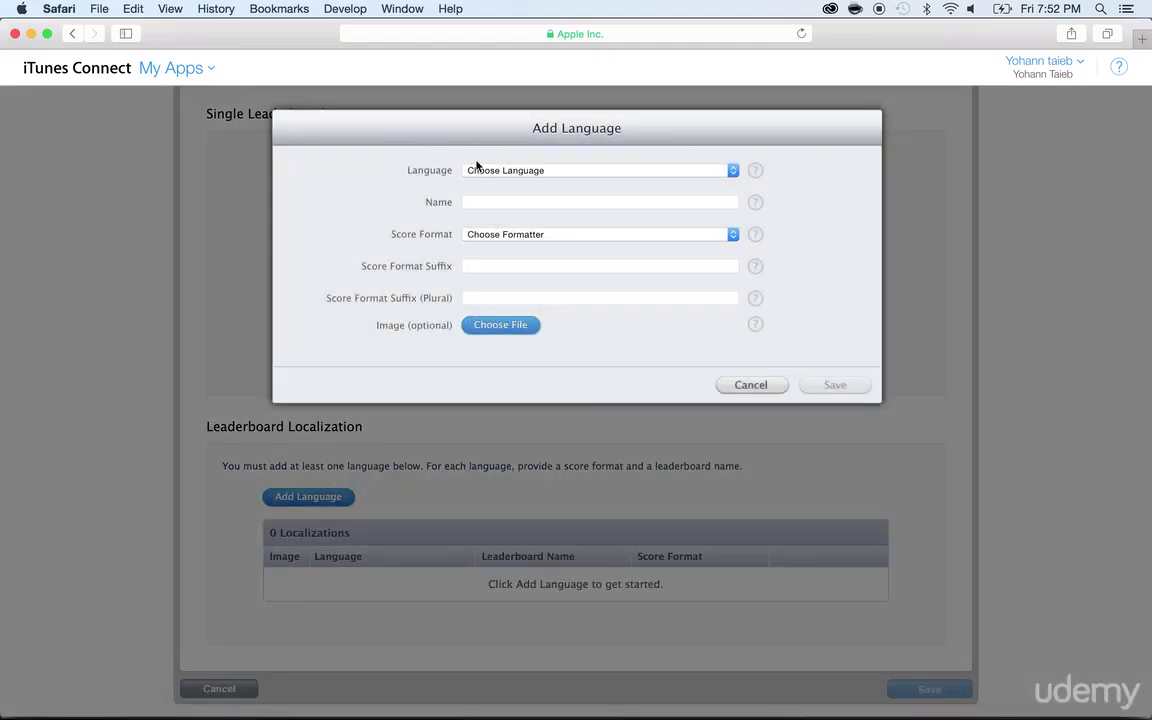
{"action": "left_click", "coordinate": [478, 170]}
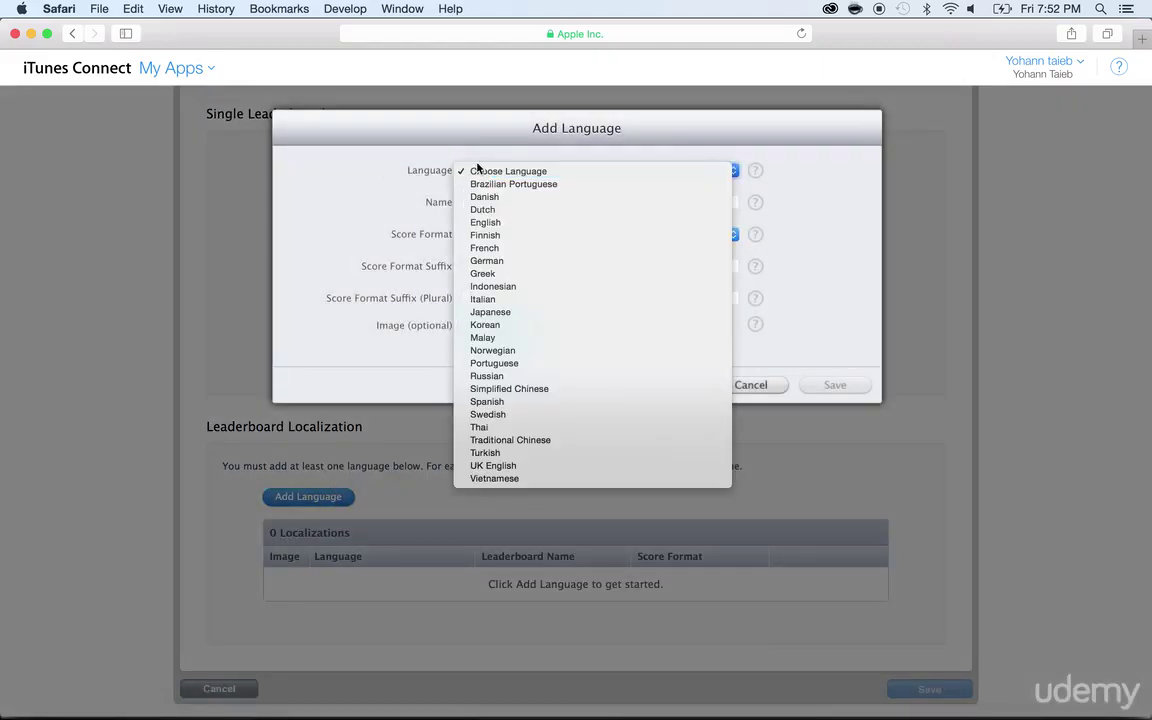
{"action": "left_click", "coordinate": [488, 222]}
{"action": "left_click", "coordinate": [482, 203]}
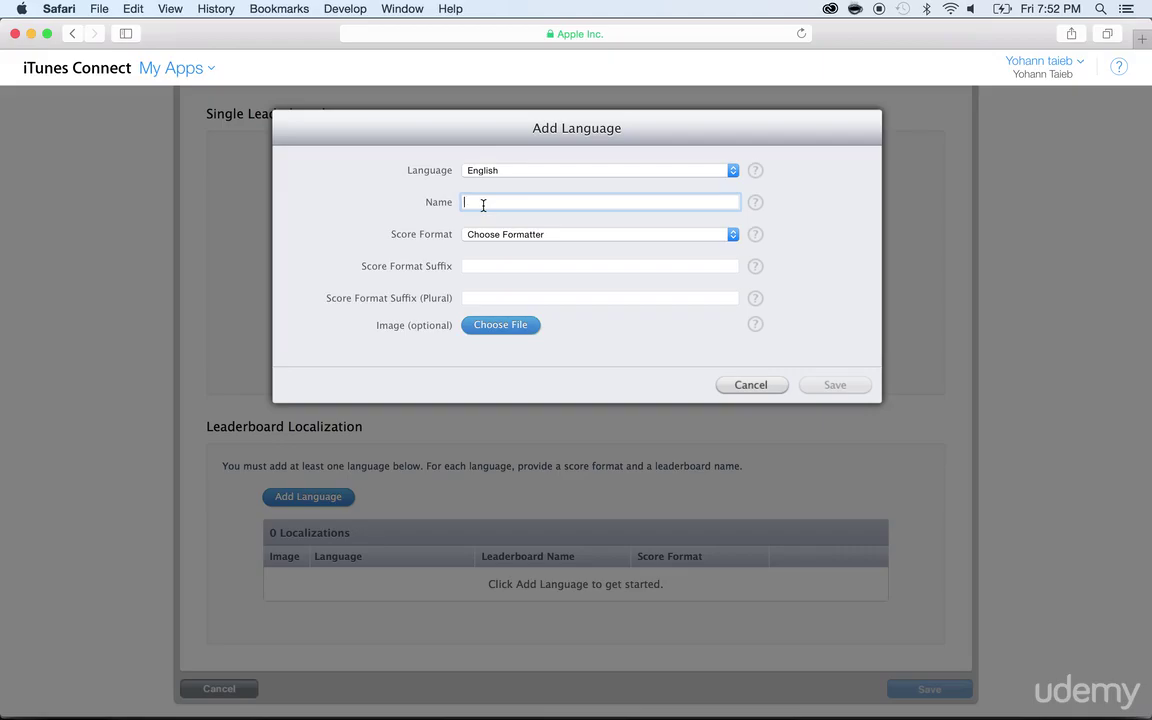
{"action": "type", "text": "Top Scor"}
{"action": "type", "text": "es Levels mode"}
Set the localization to Integer format with suffixes 'point' and 'points', and save it.
{"action": "left_click", "coordinate": [484, 237]}
{"action": "left_click", "coordinate": [498, 247]}
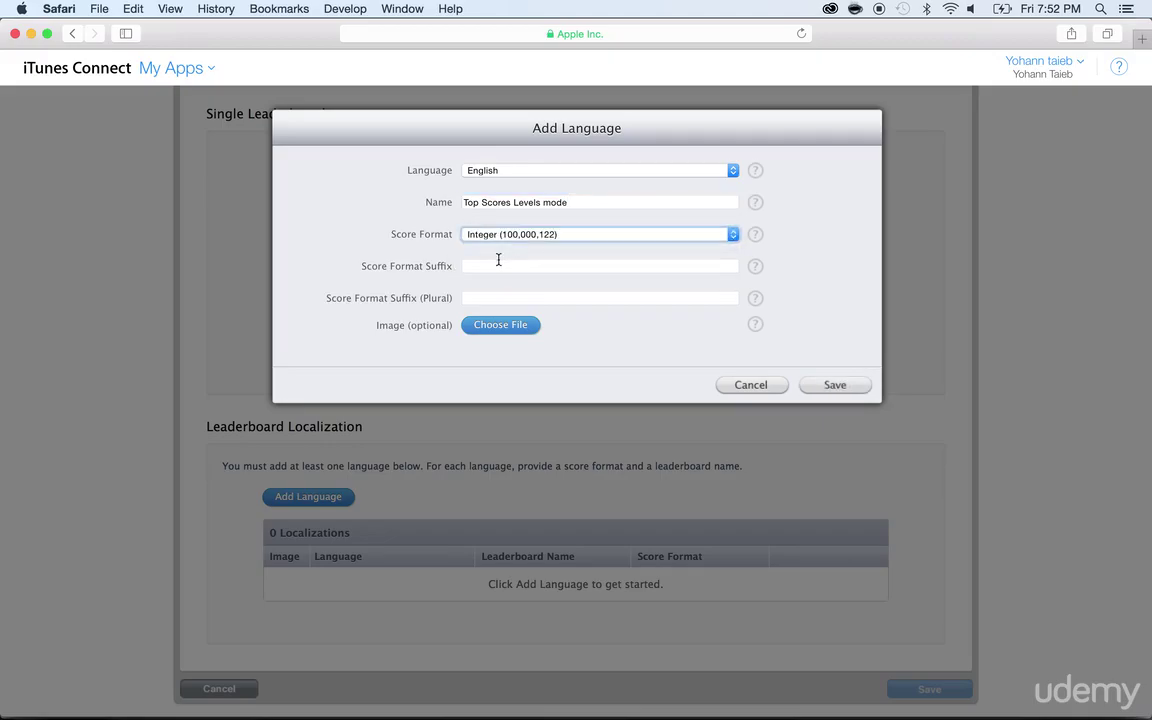
{"action": "left_click", "coordinate": [498, 260]}
{"action": "type", "text": "point"}
{"action": "key", "text": "Tab"}
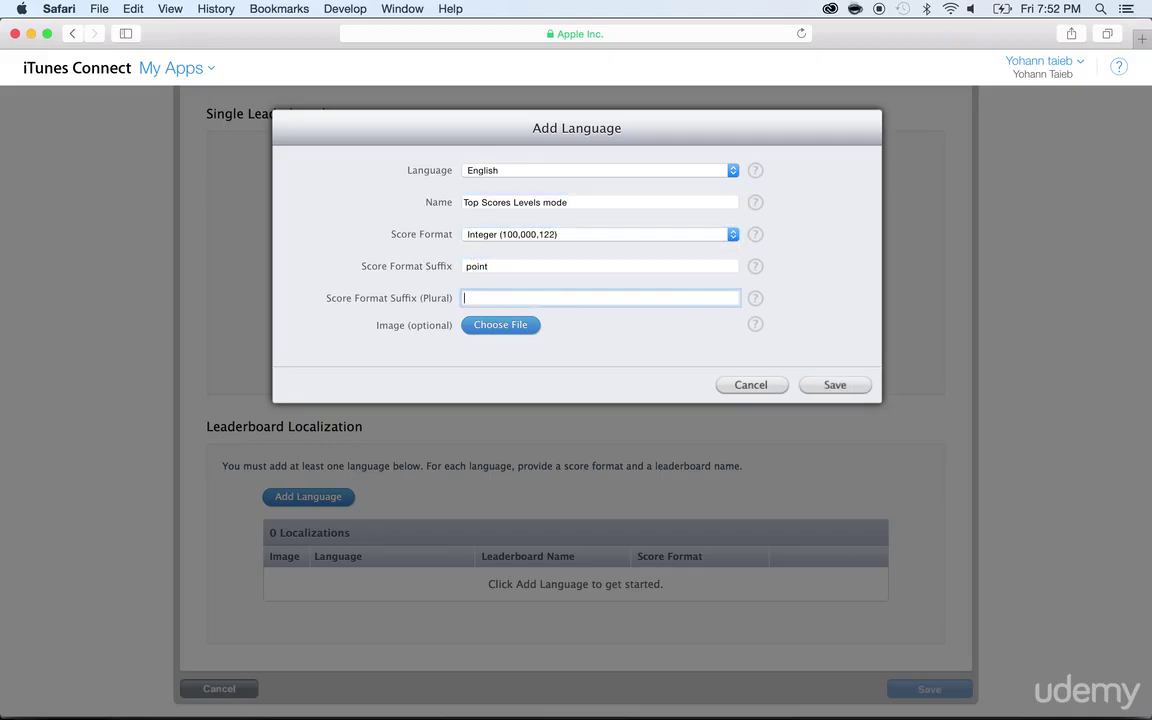
{"action": "type", "text": "points"}
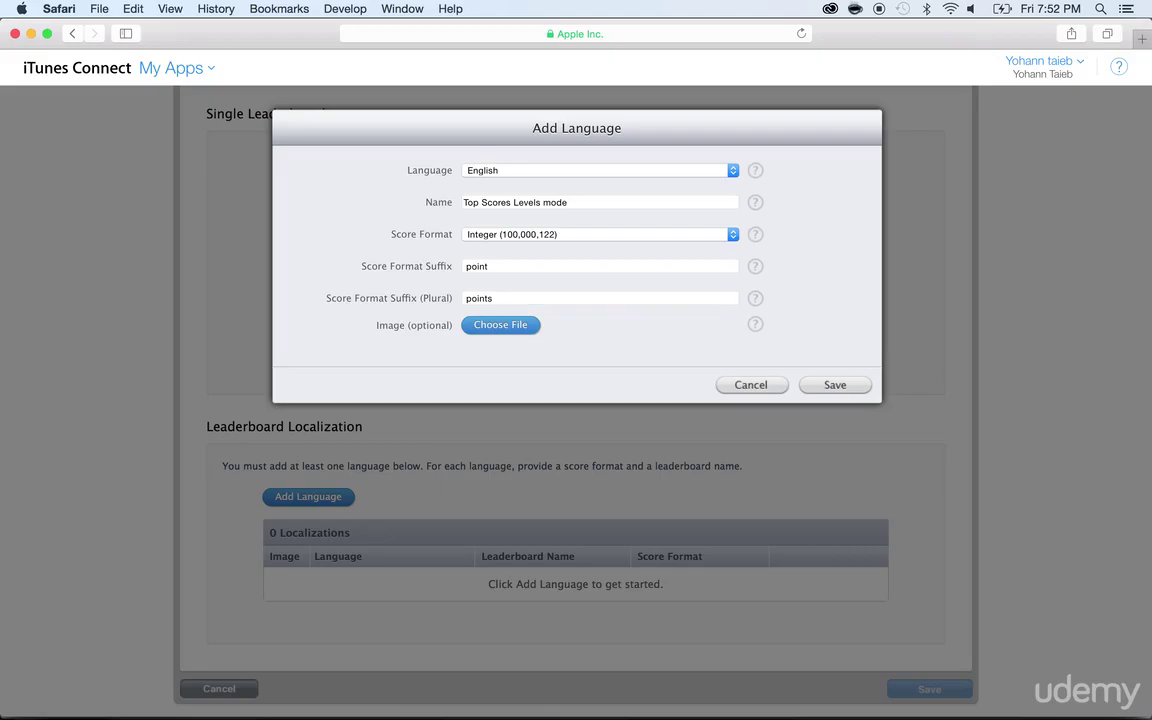
{"action": "key", "text": "super+l"}
{"action": "left_click", "coordinate": [843, 311]}
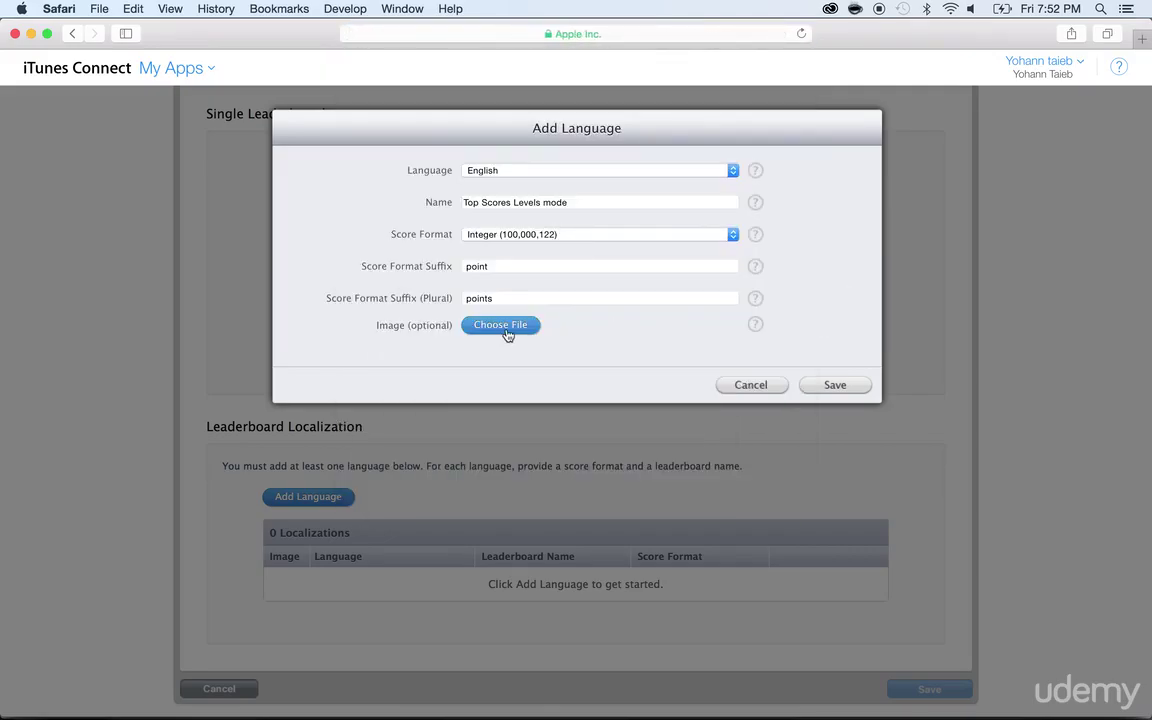
{"action": "left_click", "coordinate": [834, 386]}
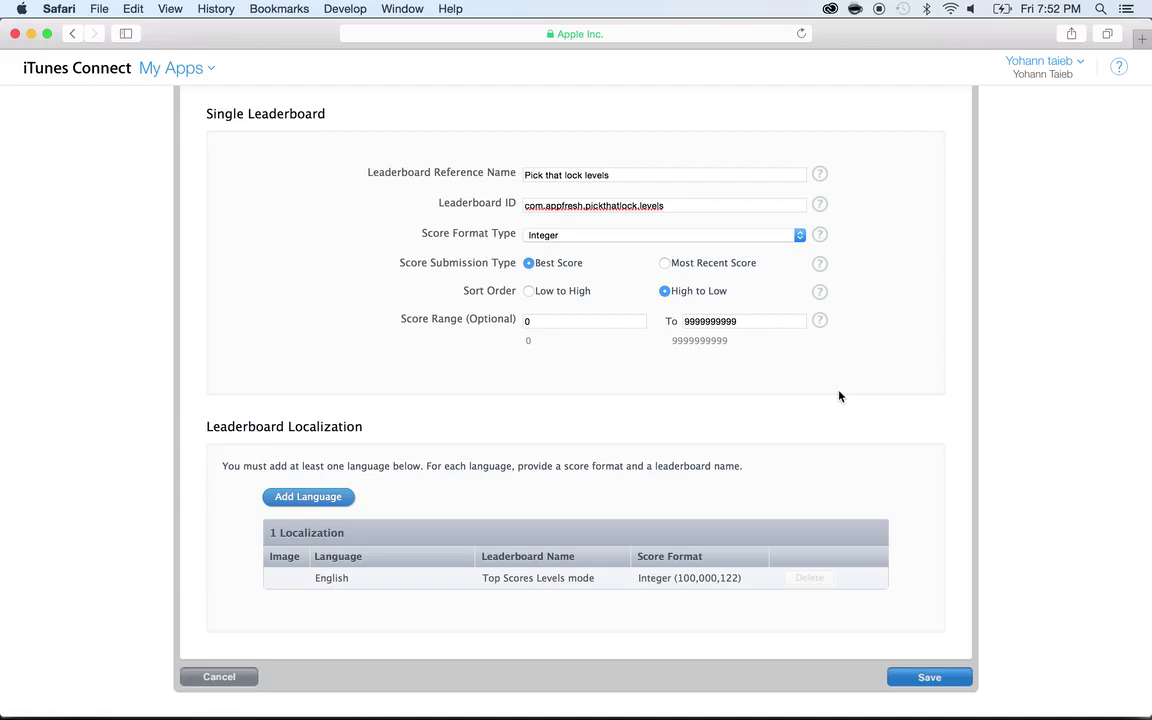
Save the levels leaderboard and leave the new-leaderboard page, showing 2 leaderboards.
{"action": "scroll", "coordinate": [839, 396], "scroll_direction": "down", "scroll_amount": 2}
{"action": "left_click", "coordinate": [923, 622]}
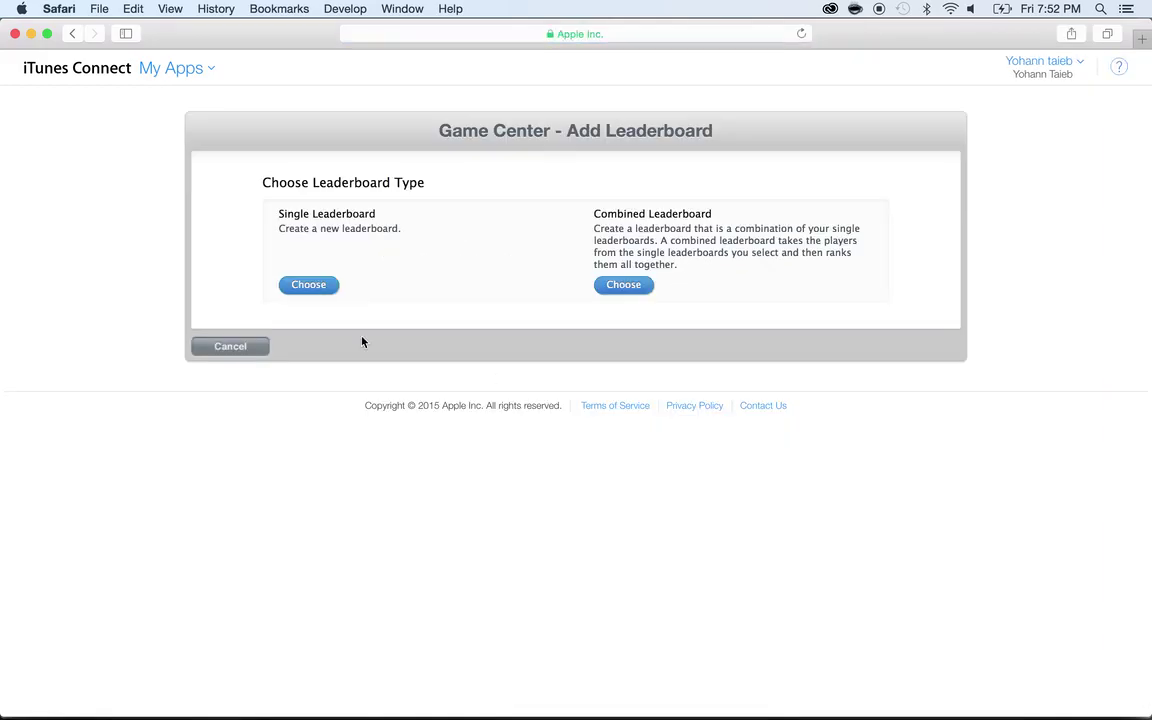
{"action": "left_click", "coordinate": [246, 345]}
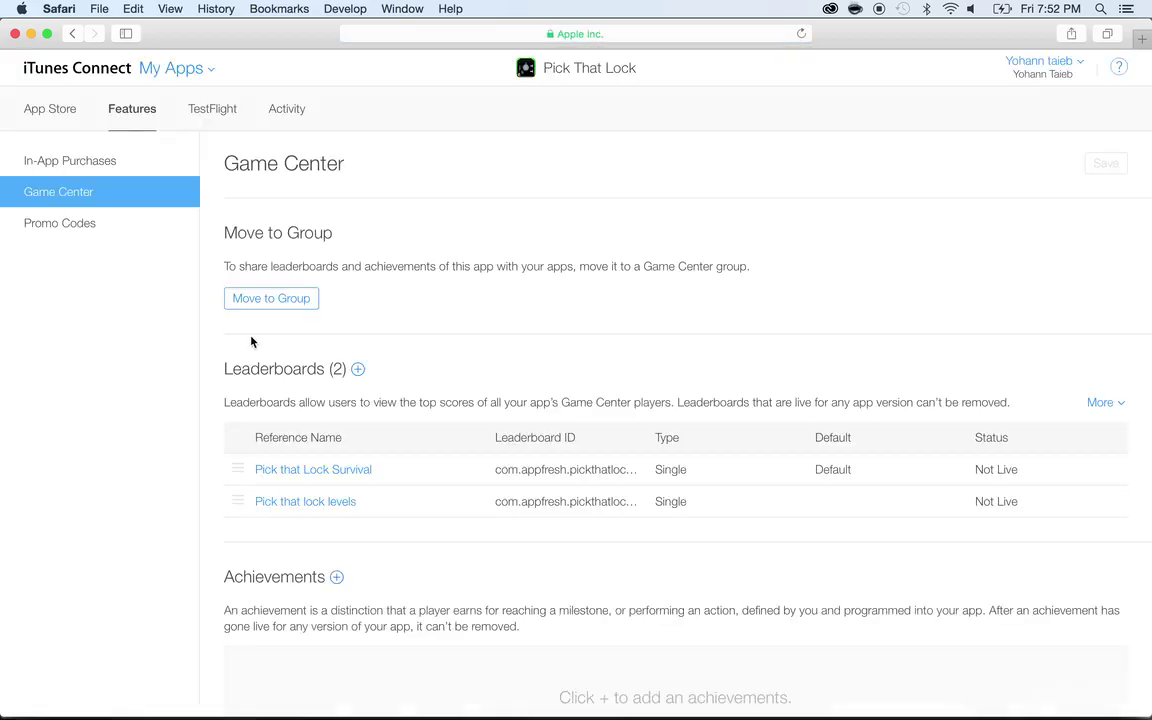
{"action": "scroll", "coordinate": [240, 400], "scroll_direction": "down", "scroll_amount": 1}
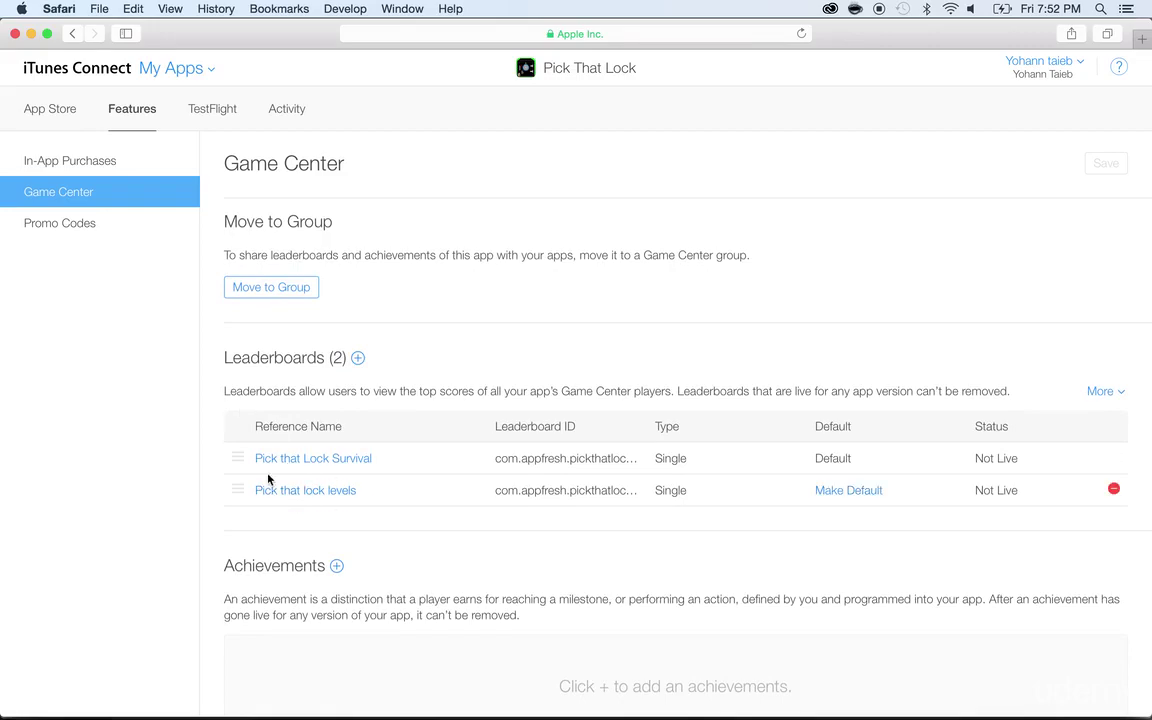
Open Pick That Lock's iOS App 1.0 Prepare for Submission page in the App Store section.
{"action": "left_click", "coordinate": [69, 117]}
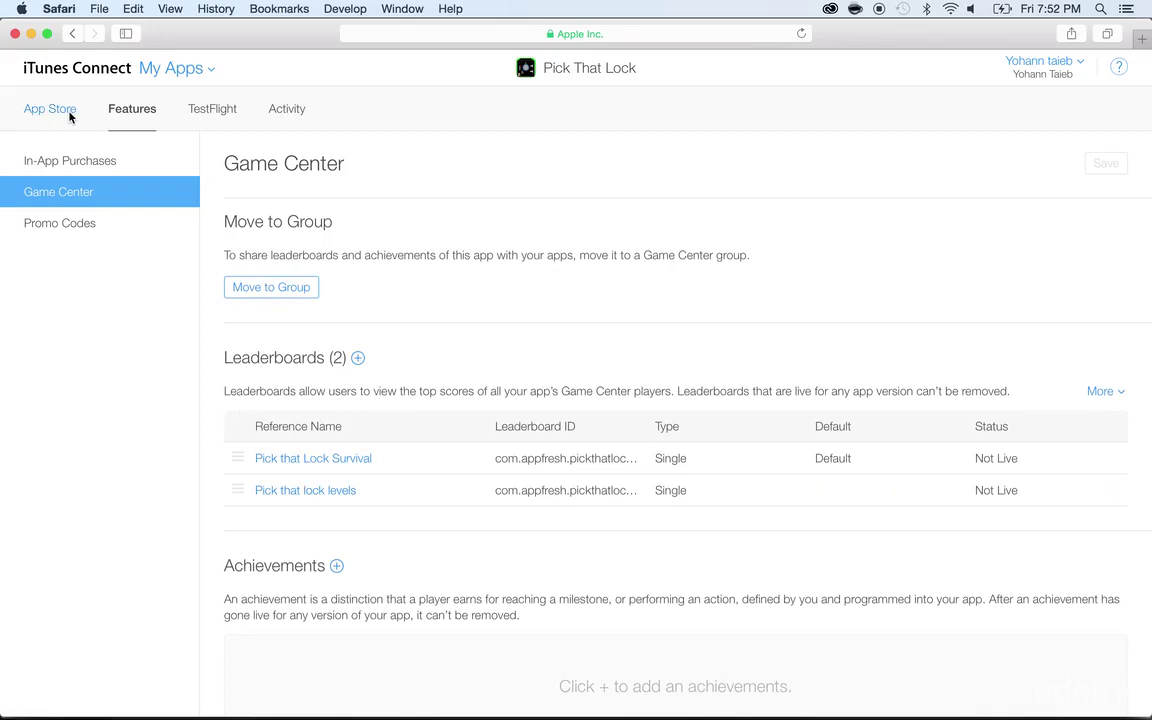
{"action": "left_click", "coordinate": [140, 289]}
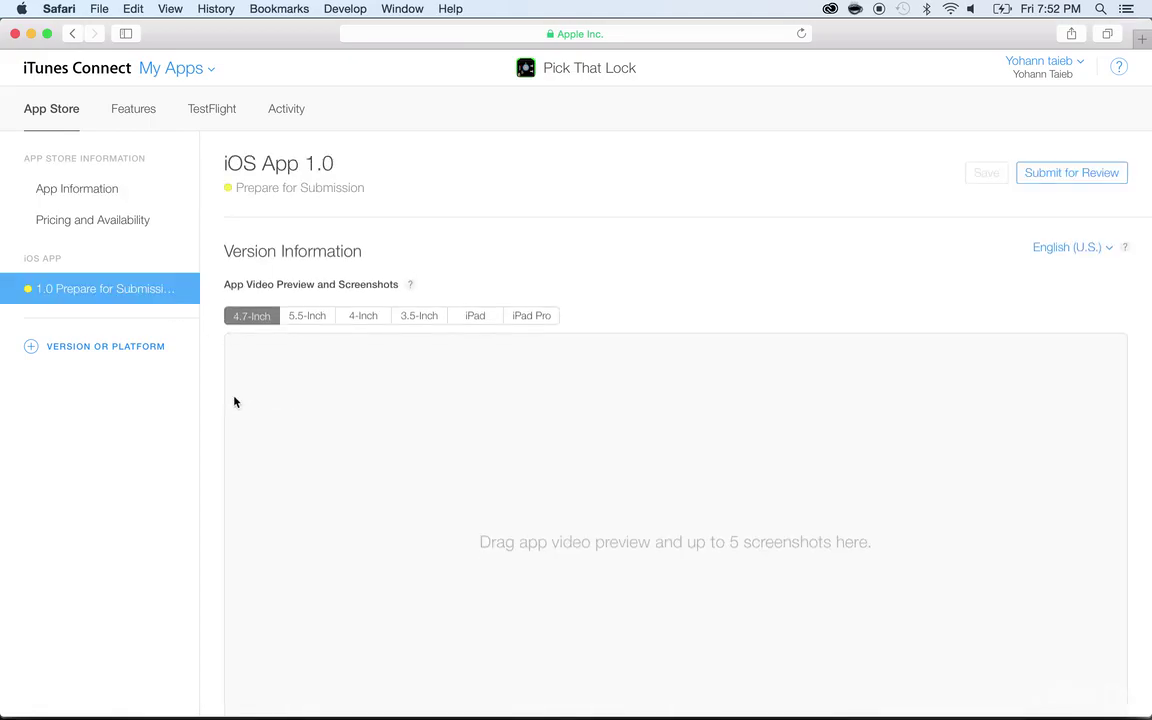
{"action": "scroll", "coordinate": [234, 401], "scroll_direction": "down", "scroll_amount": 4}
{"action": "scroll", "coordinate": [234, 401], "scroll_direction": "down", "scroll_amount": 15}
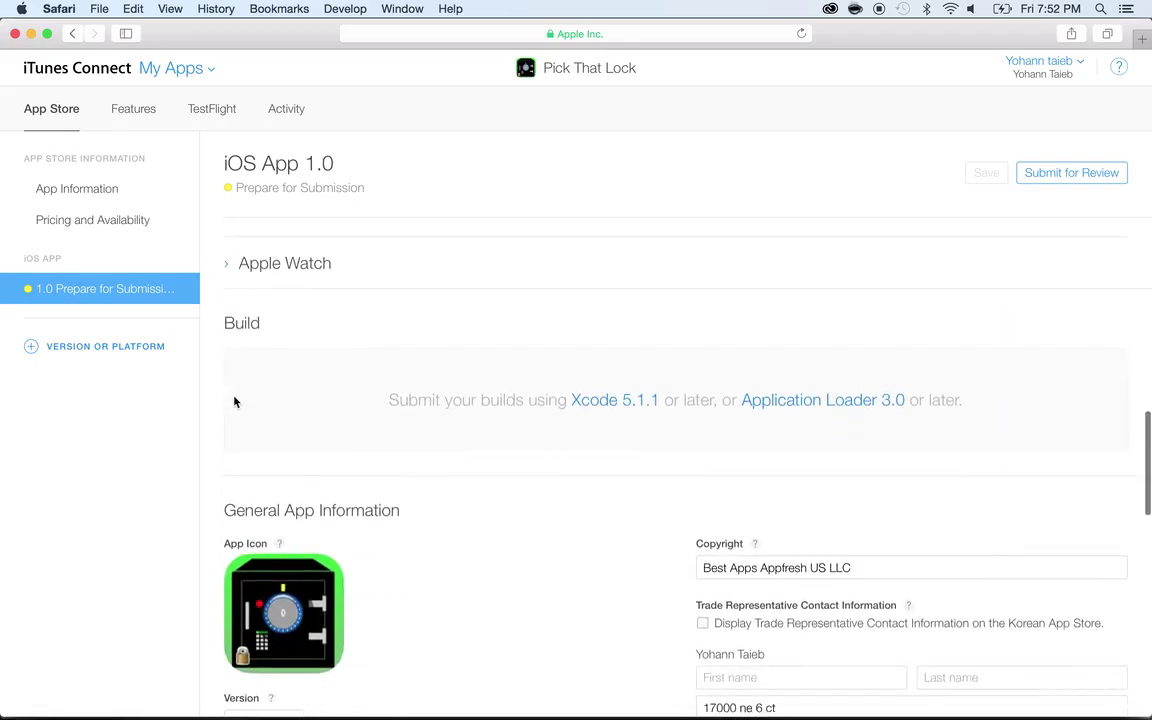
{"action": "scroll", "coordinate": [234, 401], "scroll_direction": "down", "scroll_amount": 5}
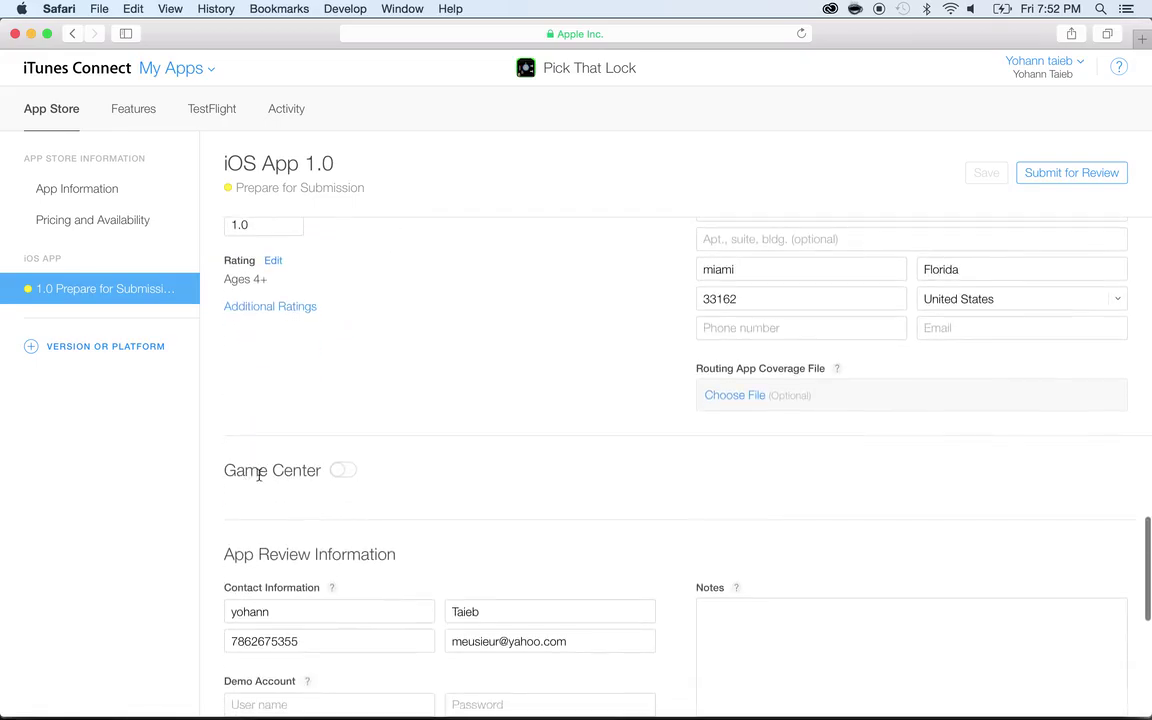
Turn on Game Center and attach the Pick that Lock Survival and Pick that lock levels leaderboards.
{"action": "left_click", "coordinate": [342, 471]}
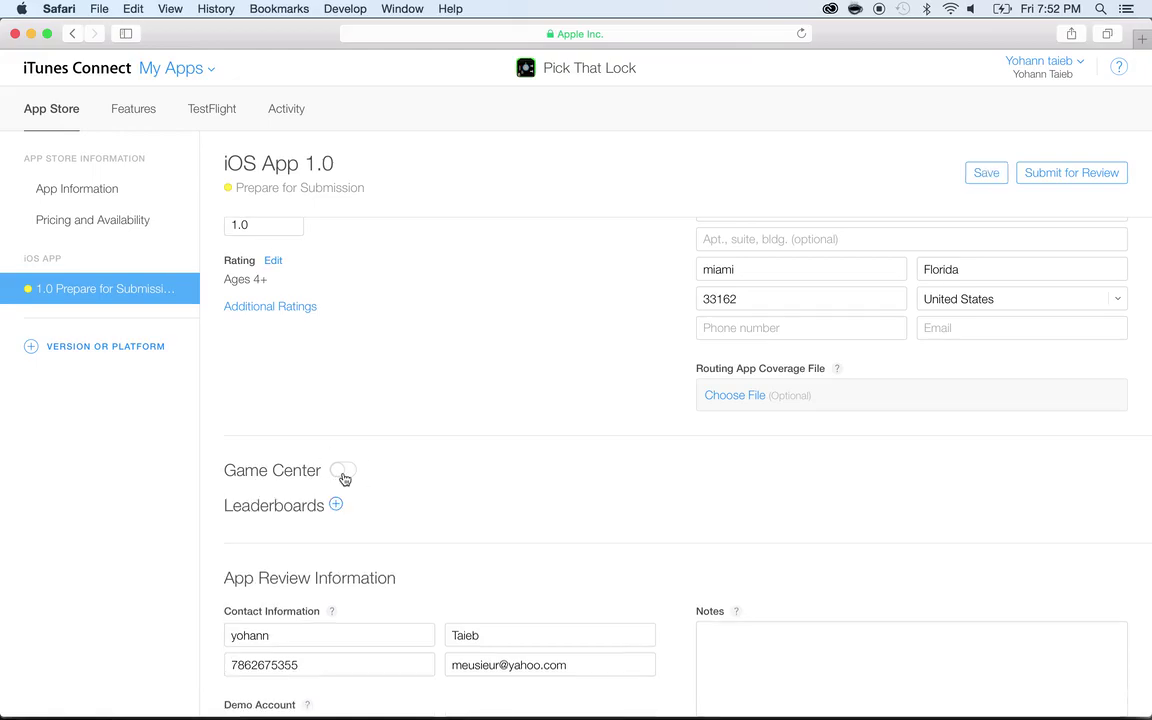
{"action": "left_click", "coordinate": [334, 504]}
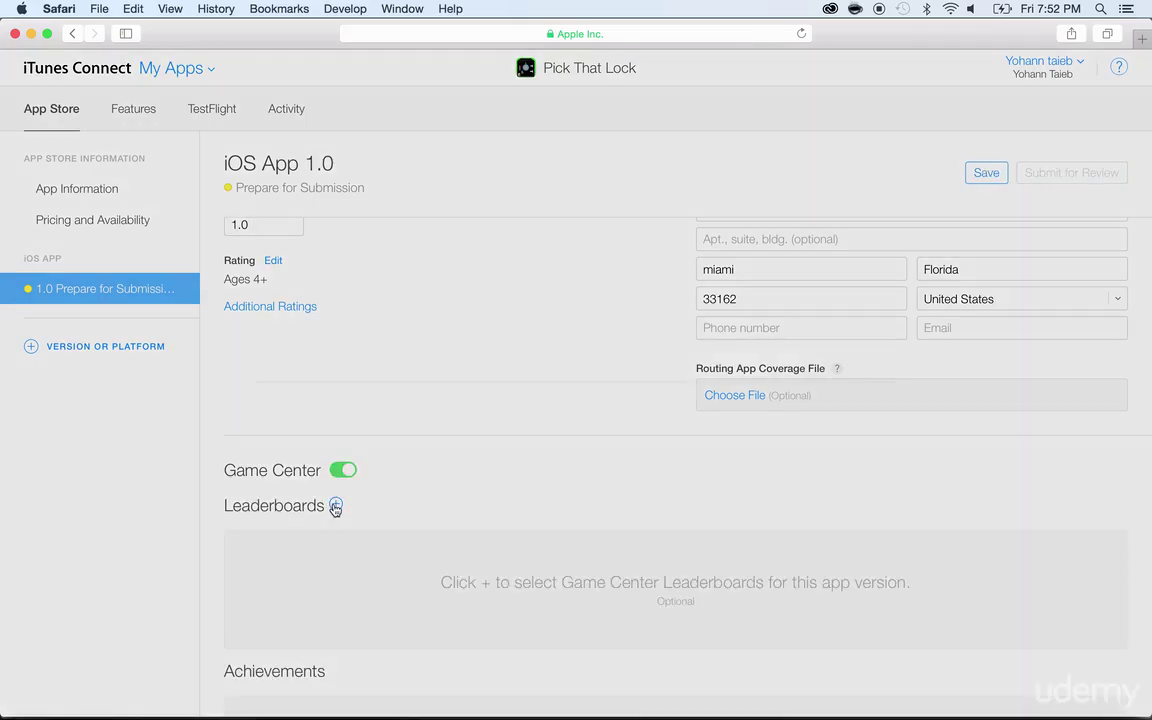
{"action": "left_click", "coordinate": [295, 379]}
{"action": "left_click", "coordinate": [296, 410]}
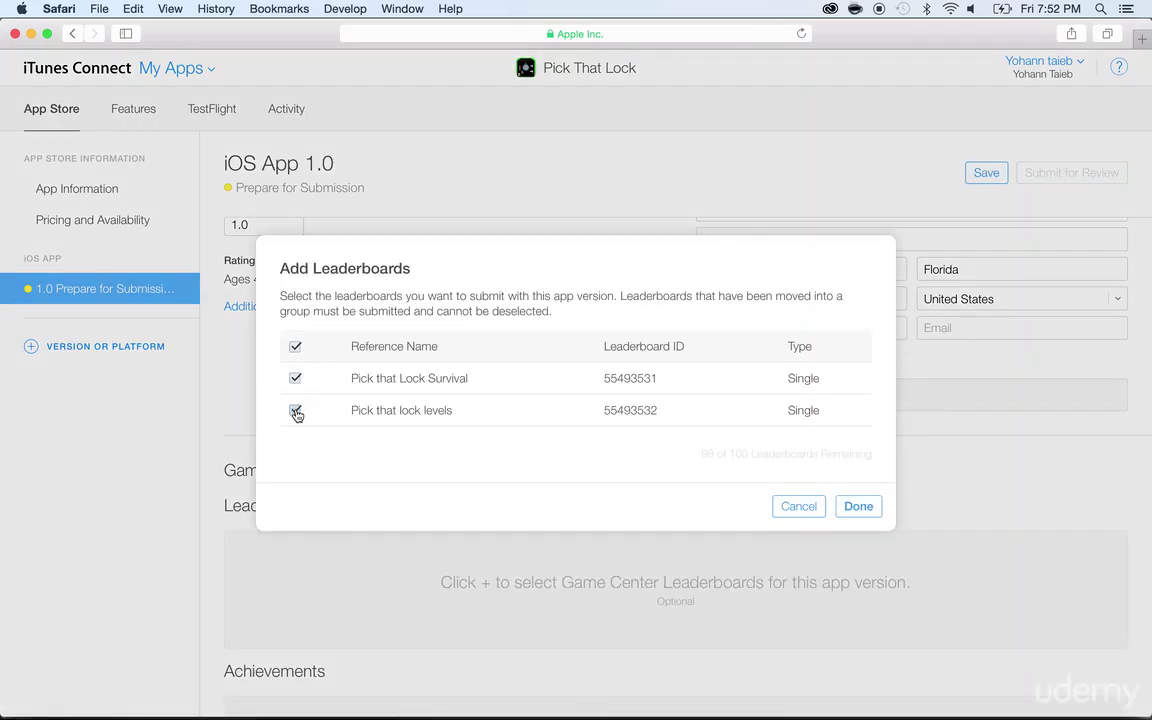
{"action": "left_click", "coordinate": [857, 507]}
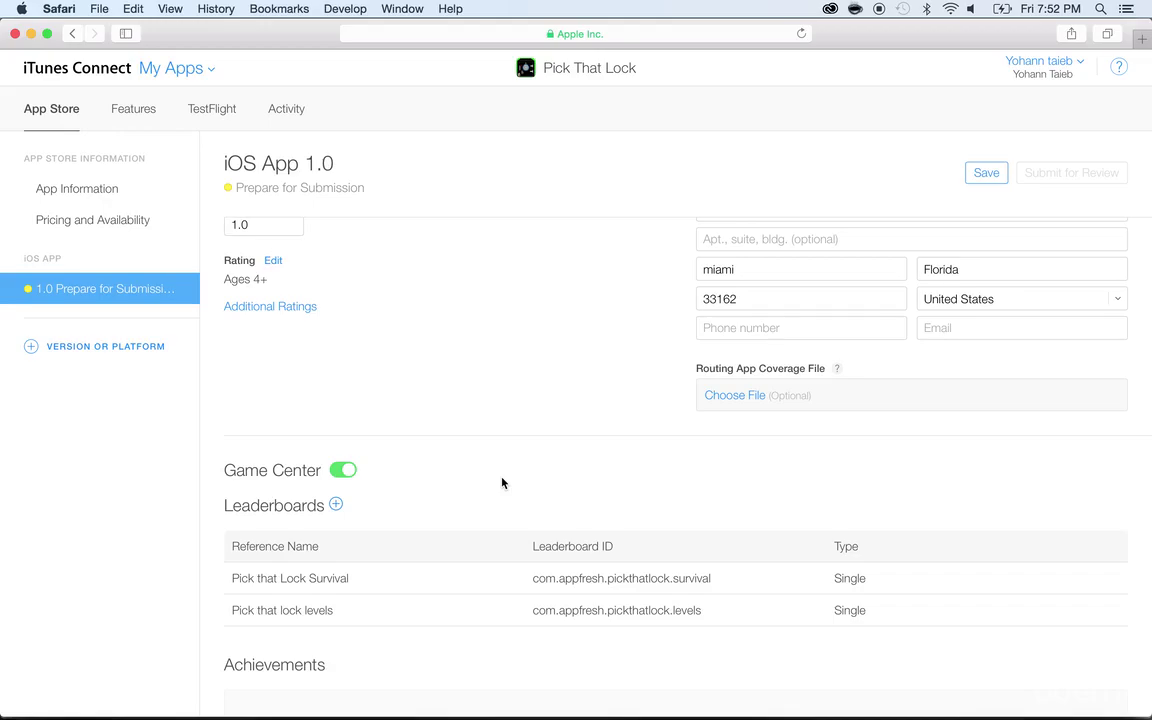
Save version 1.0 with its new Game Center settings.
{"action": "scroll", "coordinate": [501, 481], "scroll_direction": "down", "scroll_amount": 1}
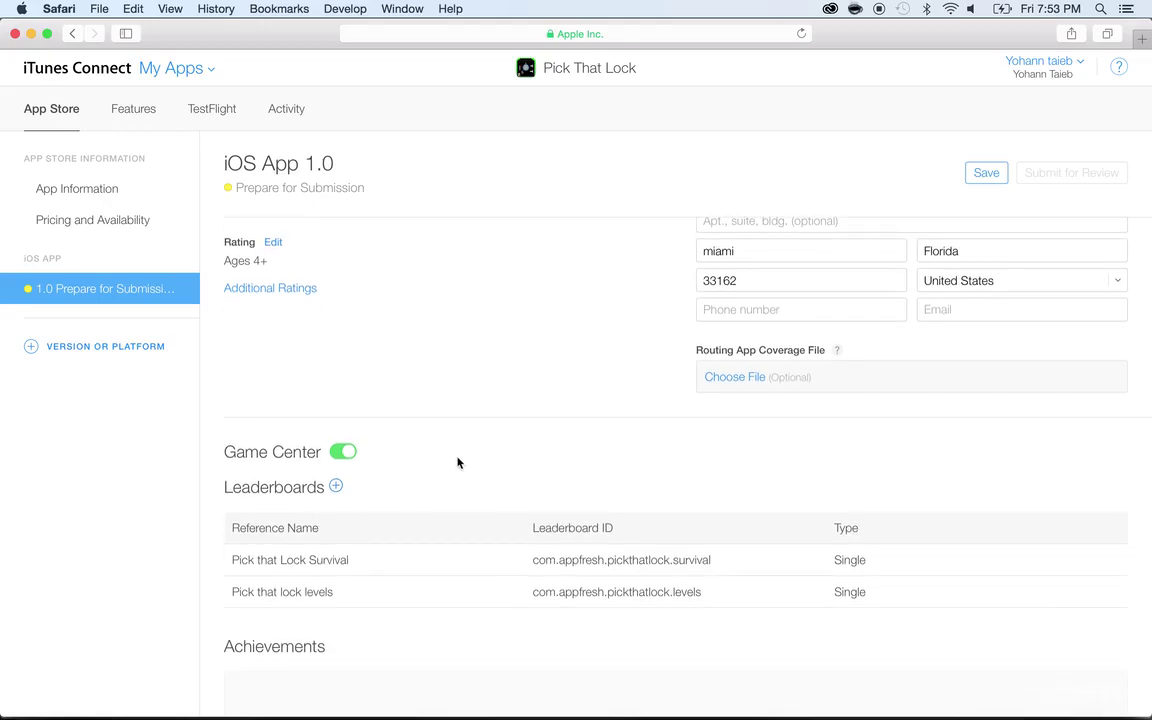
{"action": "left_click", "coordinate": [982, 175]}
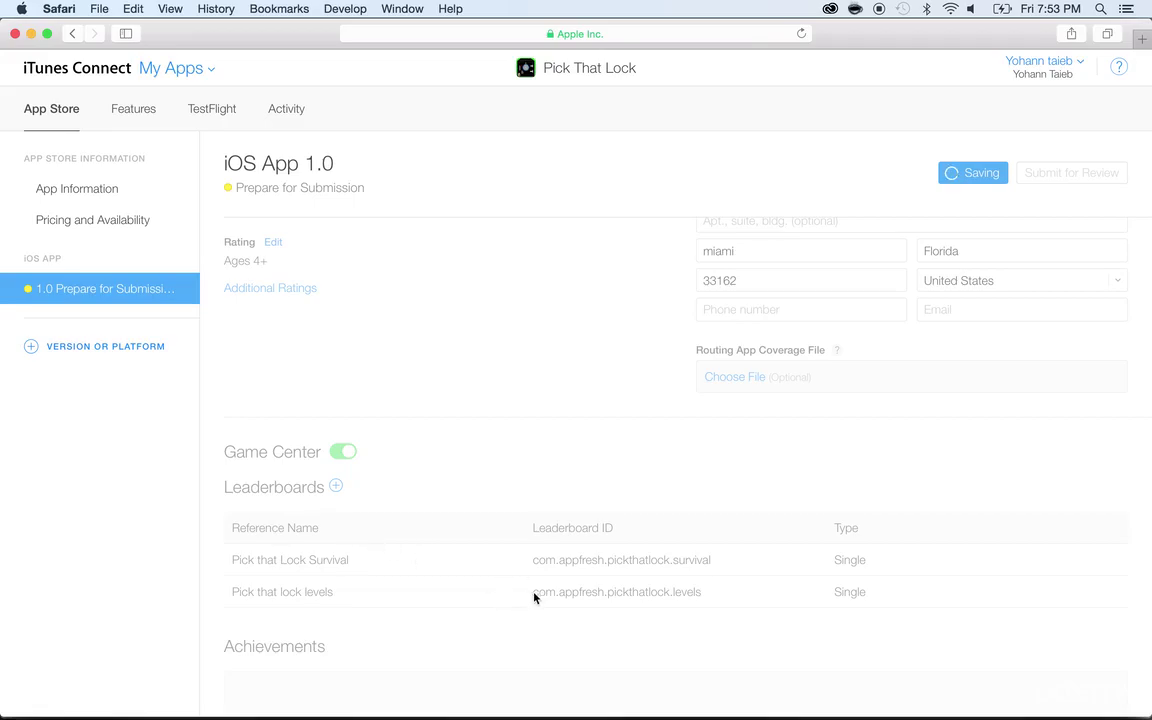
{"action": "key", "text": "super+Tab"}
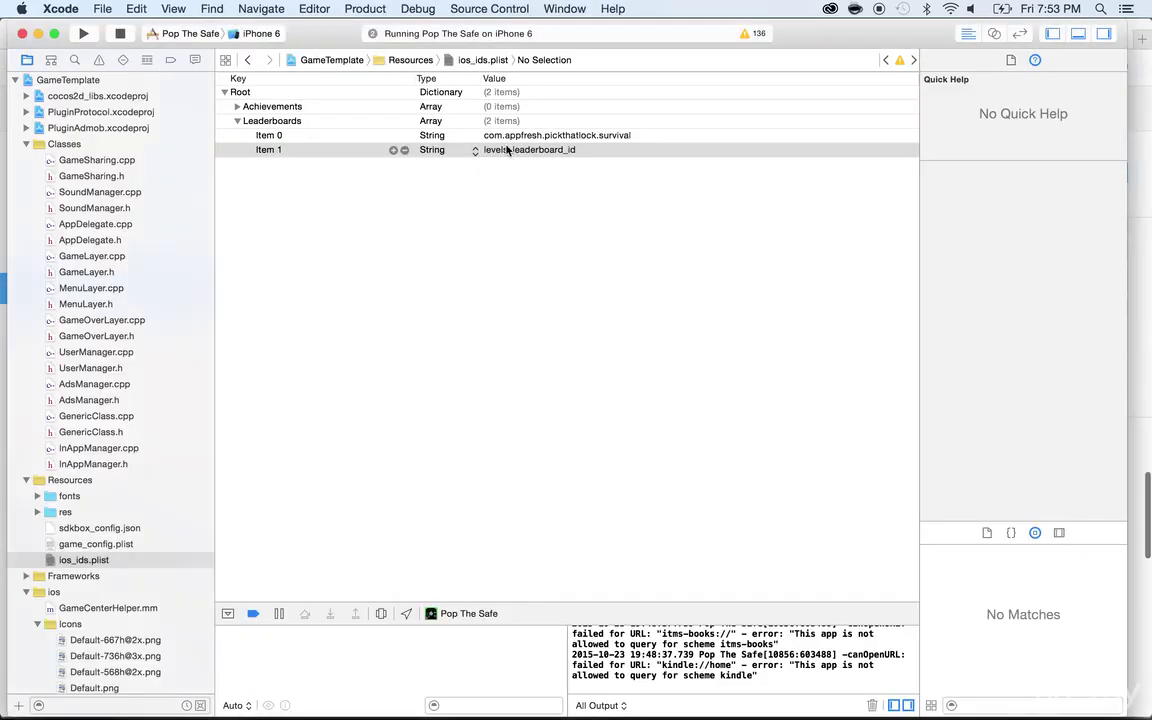
Copy the survival ID into Item 1 and change it to com.appfresh.pickthatlock.levels, then return to Safari.
{"action": "double_click", "coordinate": [501, 135]}
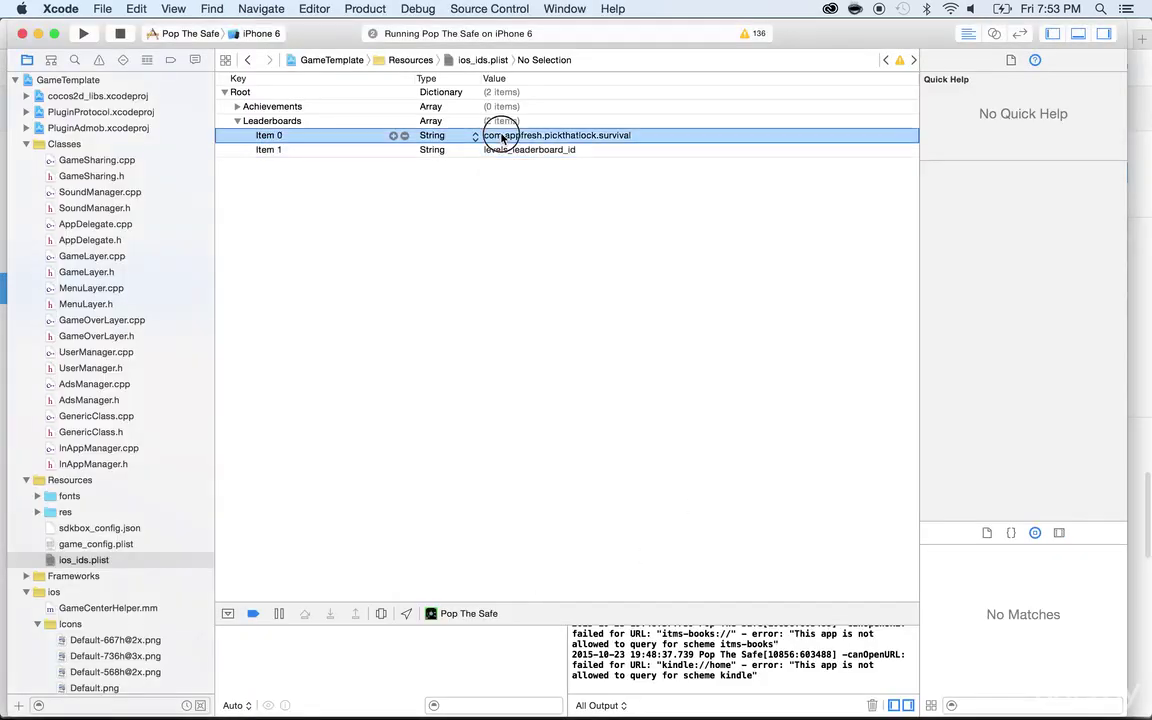
{"action": "key", "text": "super+c"}
{"action": "double_click", "coordinate": [514, 149]}
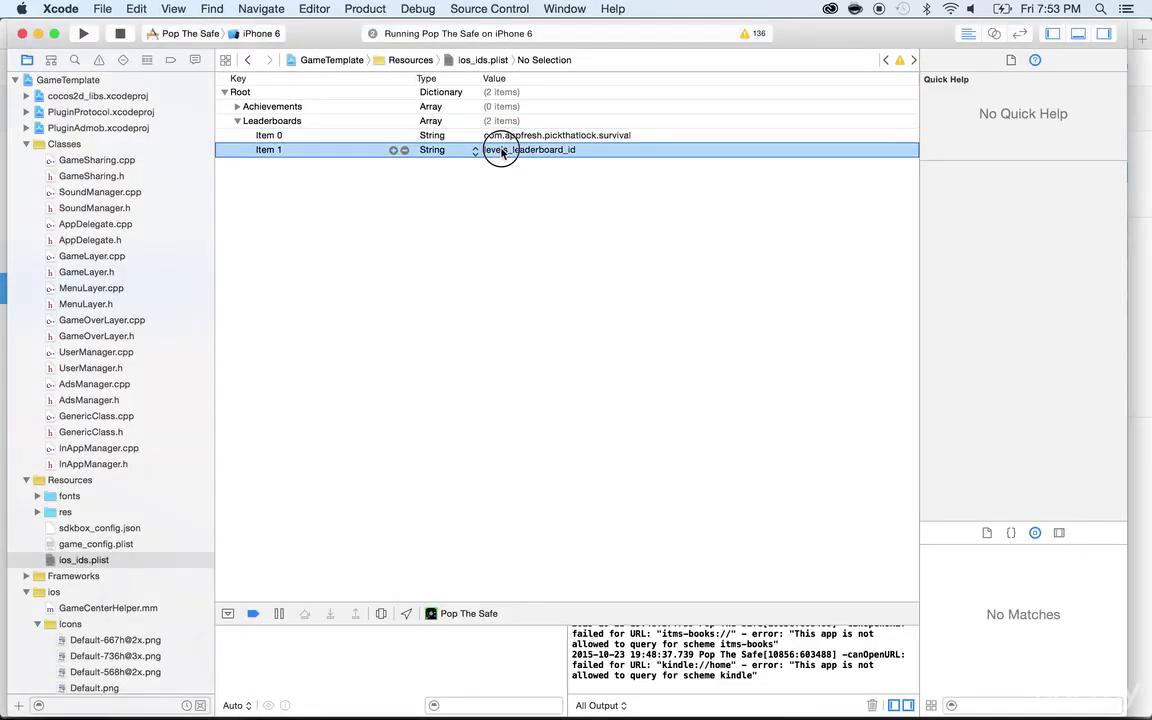
{"action": "key", "text": "super+v"}
{"action": "key", "text": "BackSpace"}
{"action": "key", "text": "BackSpace"}
{"action": "key", "text": "BackSpace"}
{"action": "key", "text": "BackSpace"}
{"action": "key", "text": "BackSpace"}
{"action": "key", "text": "BackSpace"}
{"action": "key", "text": "BackSpace"}
{"action": "key", "text": "BackSpace"}
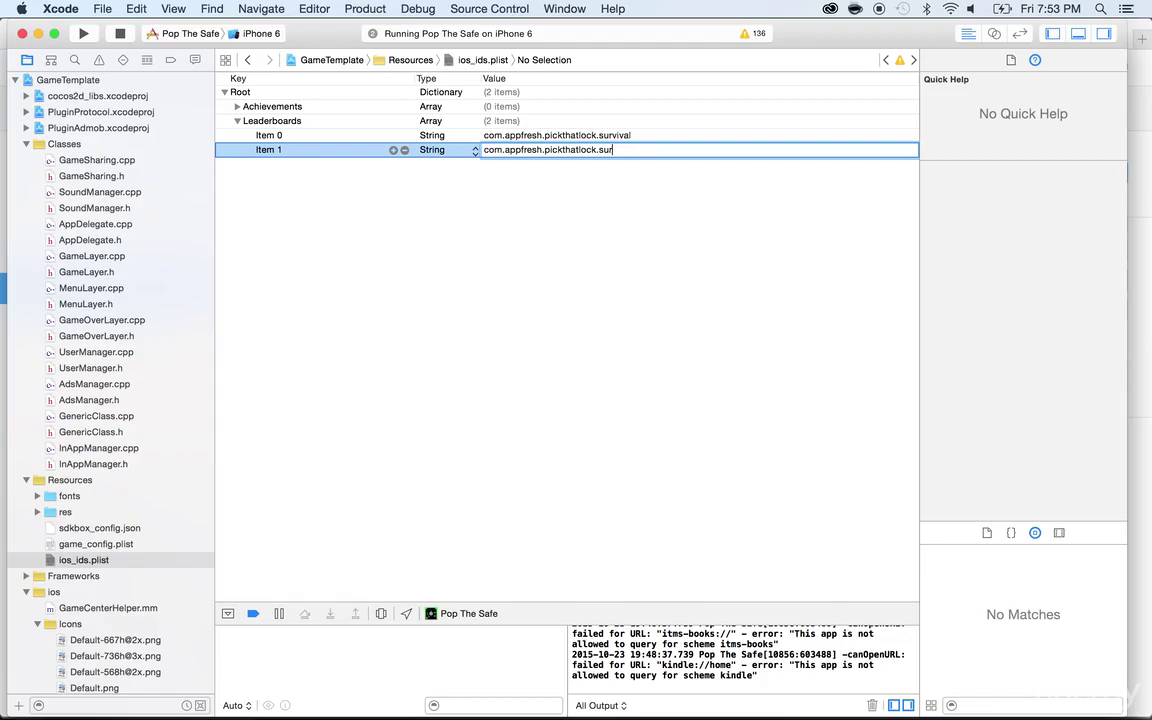
{"action": "type", "text": "levels"}
{"action": "key", "text": "Return"}
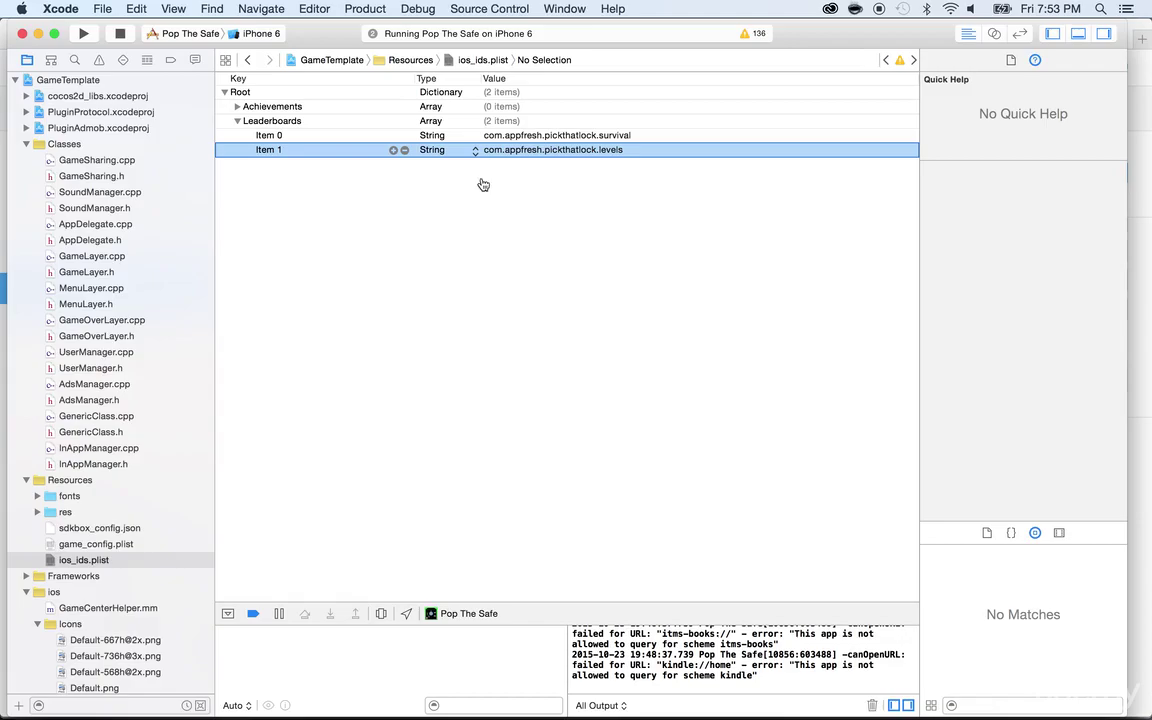
{"action": "key", "text": "super+Tab"}
{"action": "key", "text": "super+Tab"}
{"action": "key", "text": "super+Tab"}
{"action": "key", "text": "super+Tab"}
{"action": "key", "text": "super+Tab"}
{"action": "key", "text": "super+Tab"}
{"action": "key", "text": "super+Tab"}
{"action": "key", "text": "super+Tab"}
{"action": "key", "text": "super+Tab"}
{"action": "key", "text": "super+Tab"}
{"action": "key", "text": "super+Tab"}
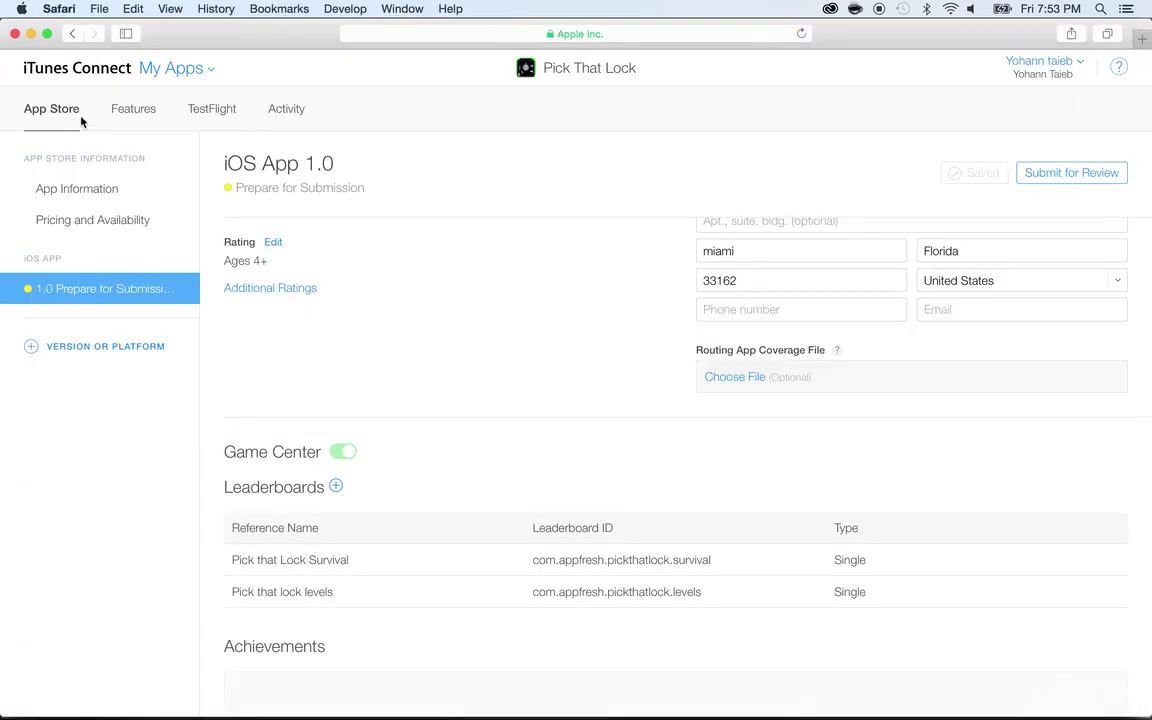
Return to the iTunes Connect home dashboard using the iTunes Connect logo.
{"action": "left_click", "coordinate": [84, 72]}
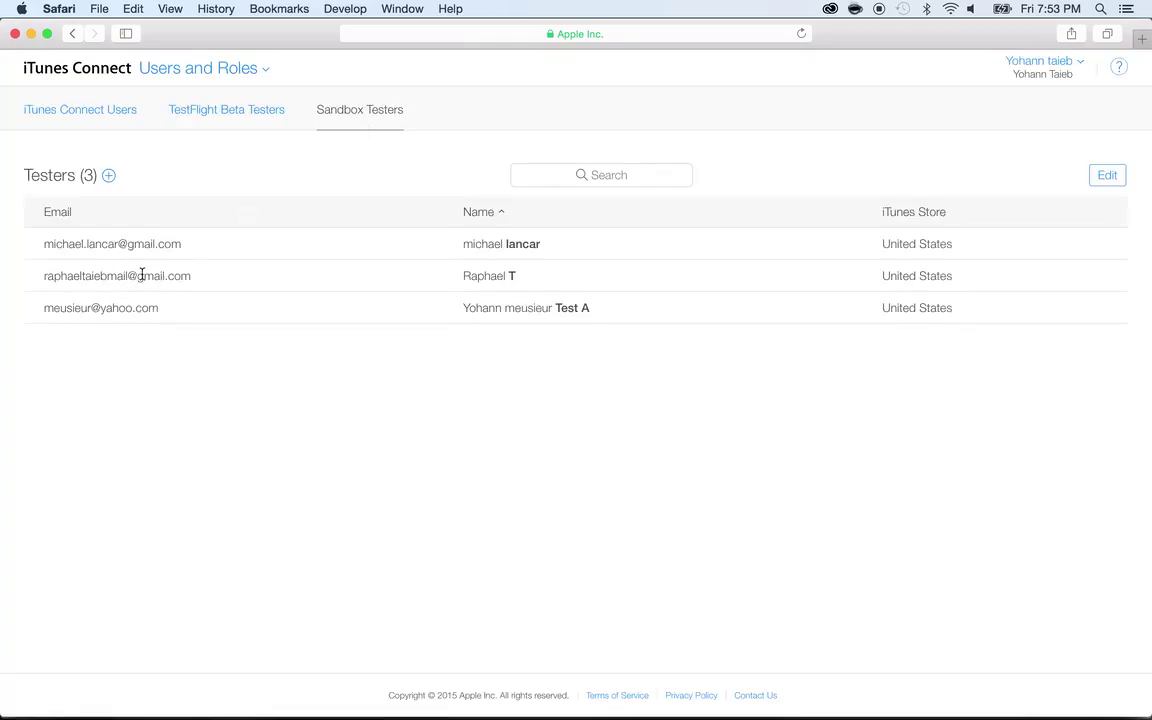
{"action": "left_click", "coordinate": [61, 72]}
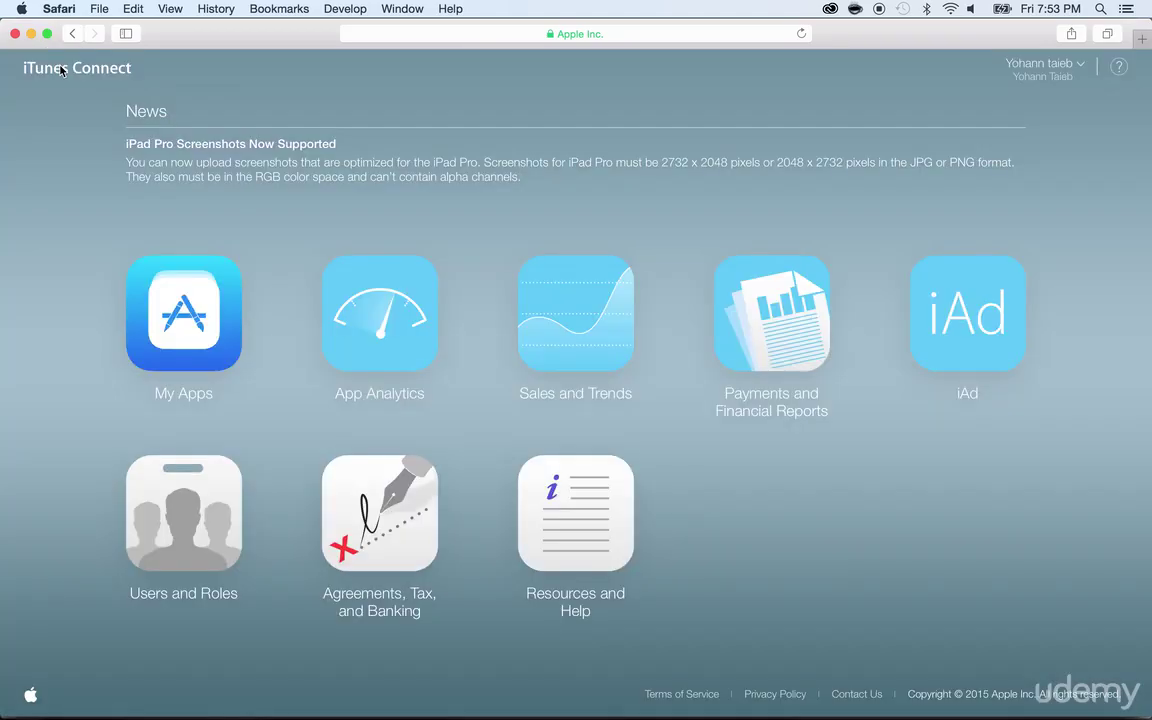